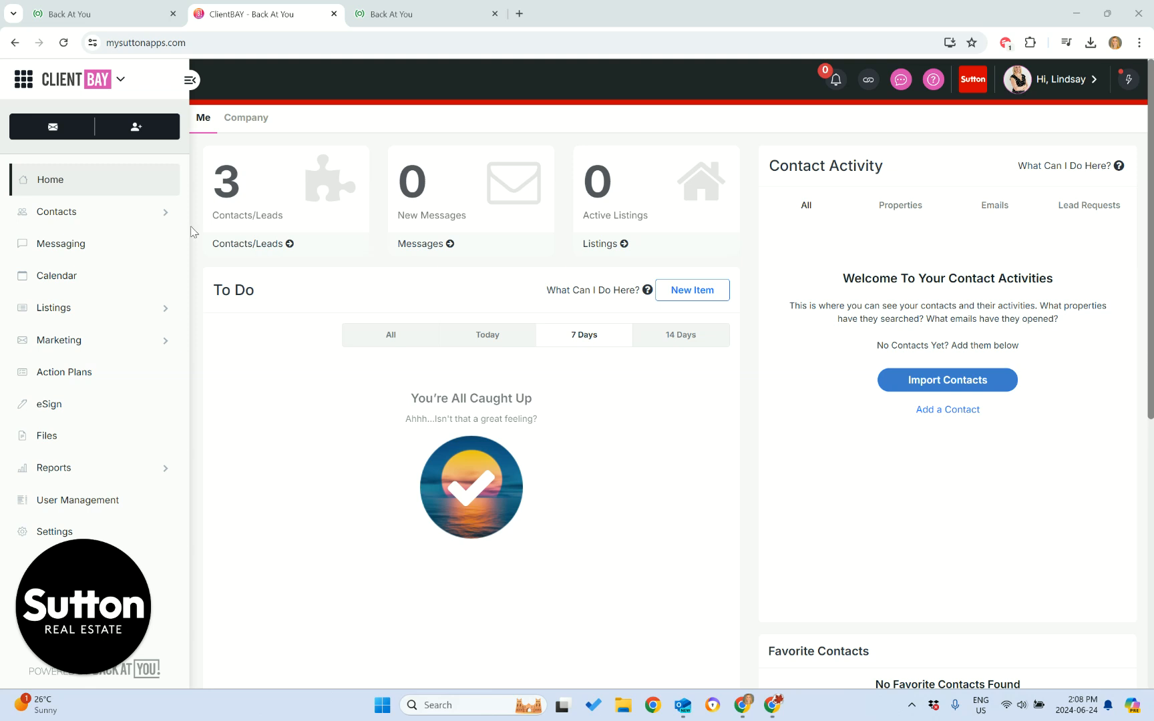
# Open the test client's record, the first entry in My Contacts / Leads.
pyautogui.click(78, 219)
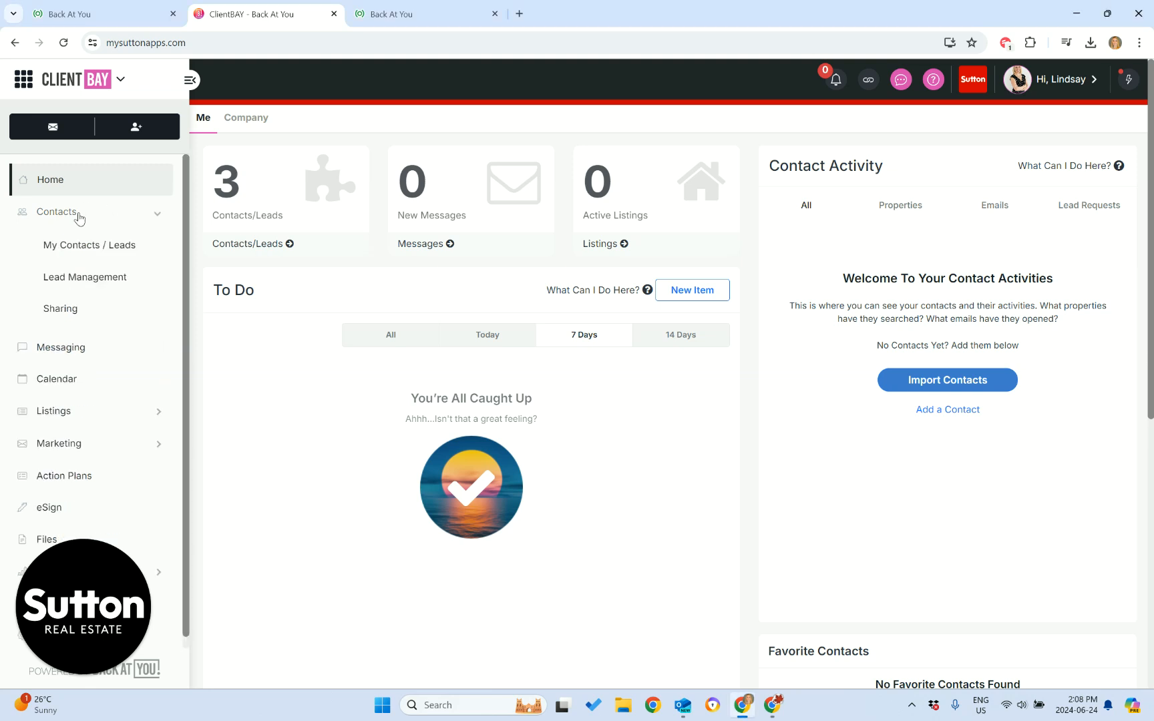
pyautogui.click(89, 247)
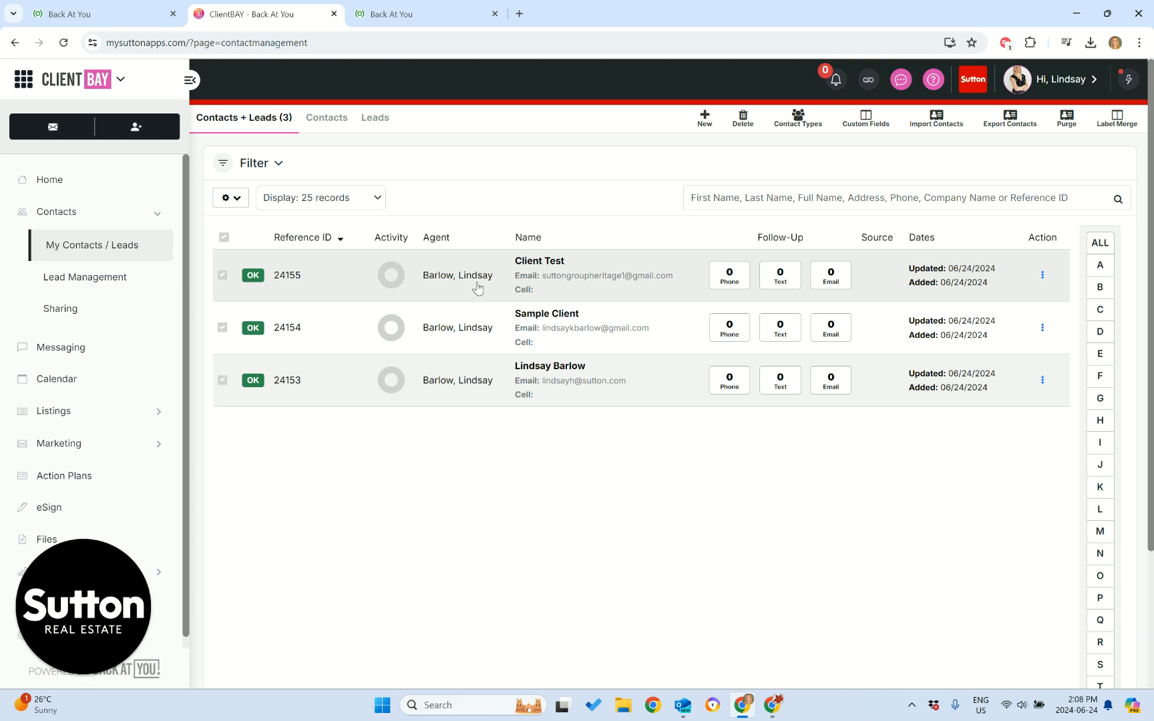
pyautogui.click(439, 279)
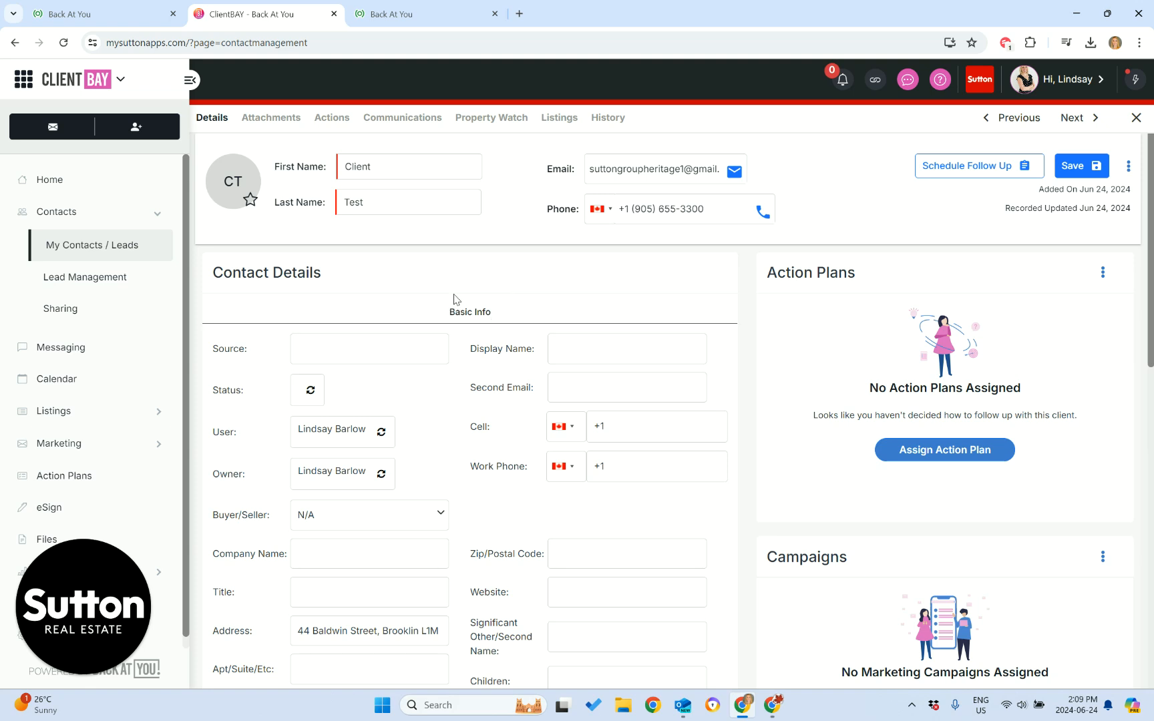
# Review the client's basic info, notes, smart data, transactions and contact types on the record's details page.
pyautogui.scroll(-1, 461, 320)
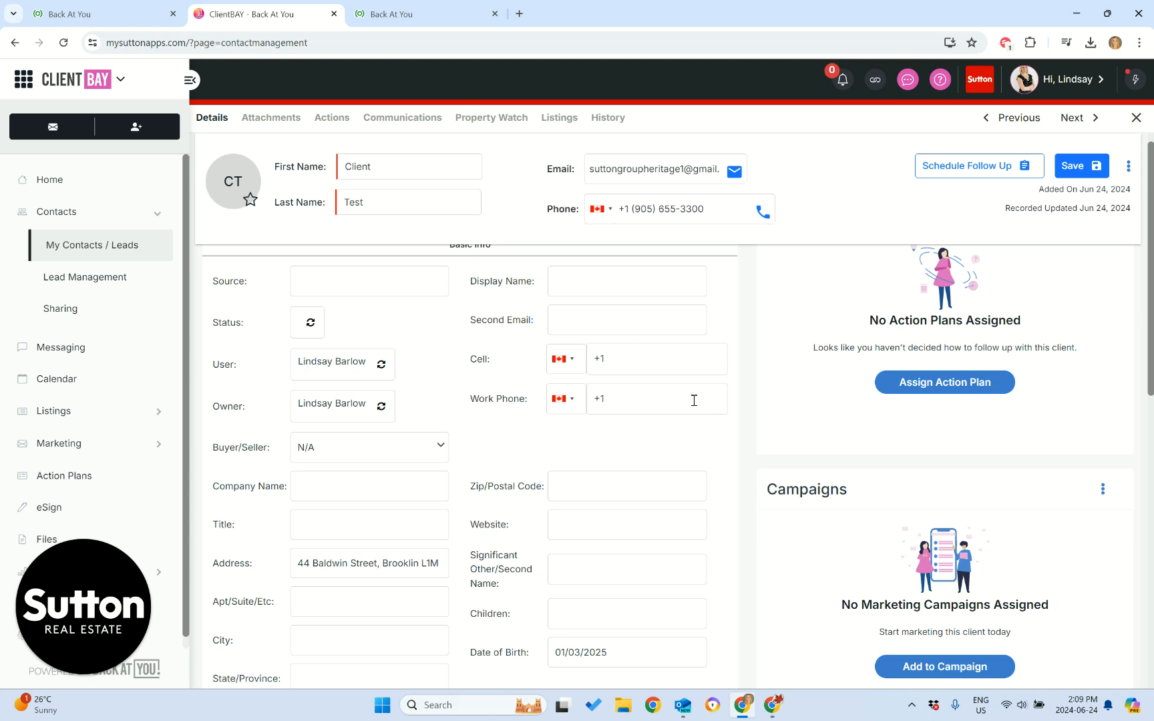
pyautogui.scroll(-1, 694, 400)
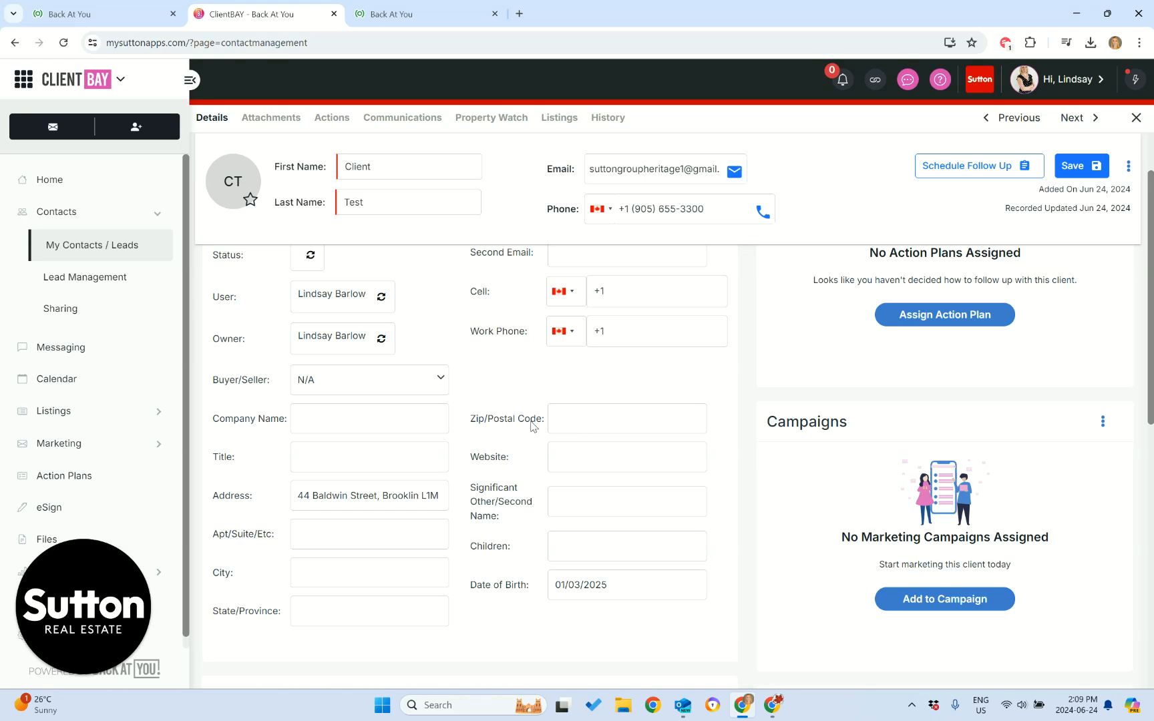
pyautogui.scroll(-2, 490, 474)
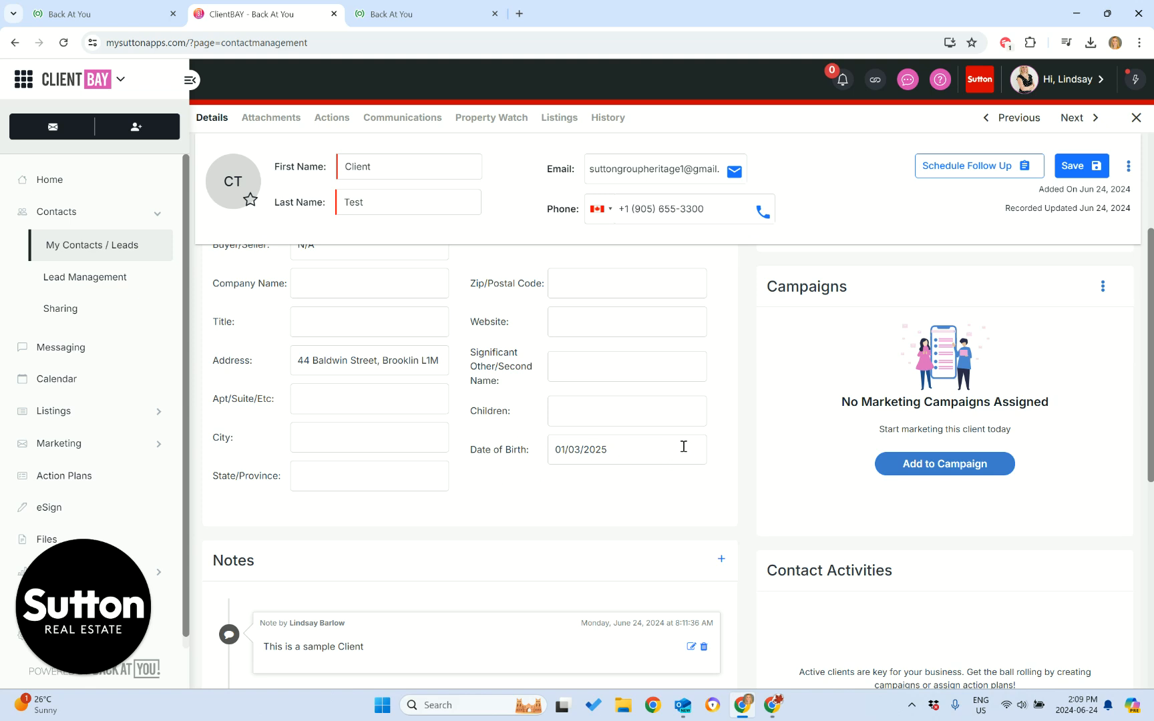
pyautogui.scroll(-2, 681, 435)
pyautogui.scroll(-3, 681, 436)
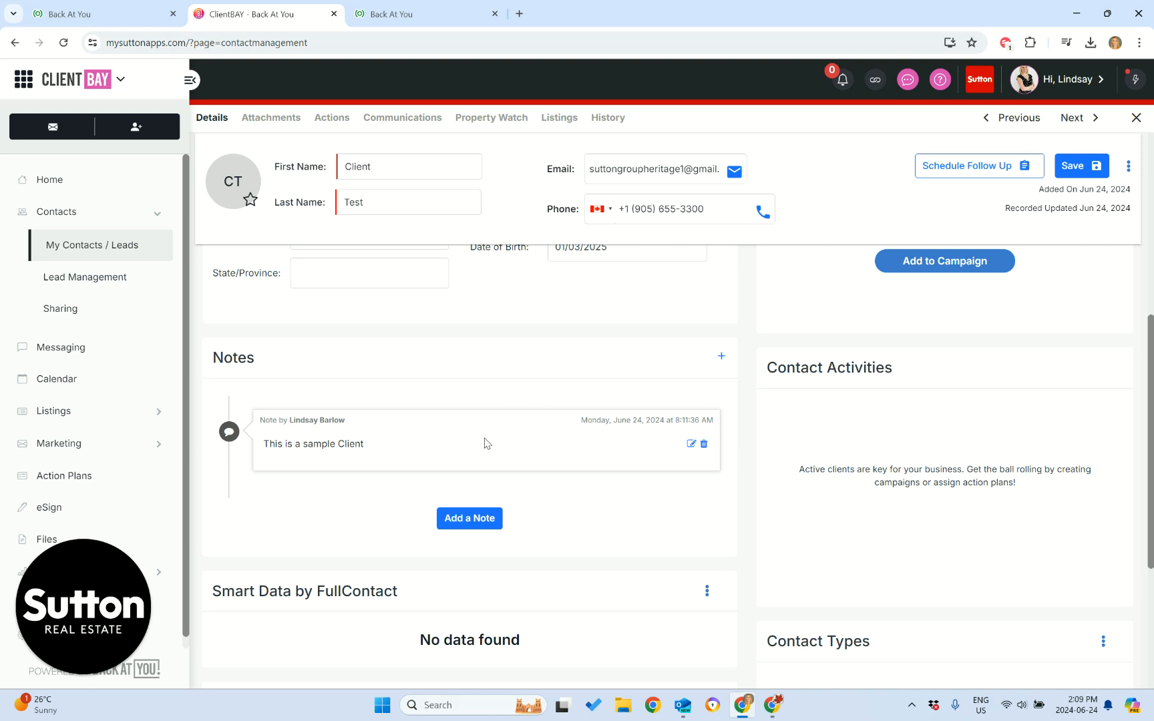
pyautogui.scroll(-5, 595, 500)
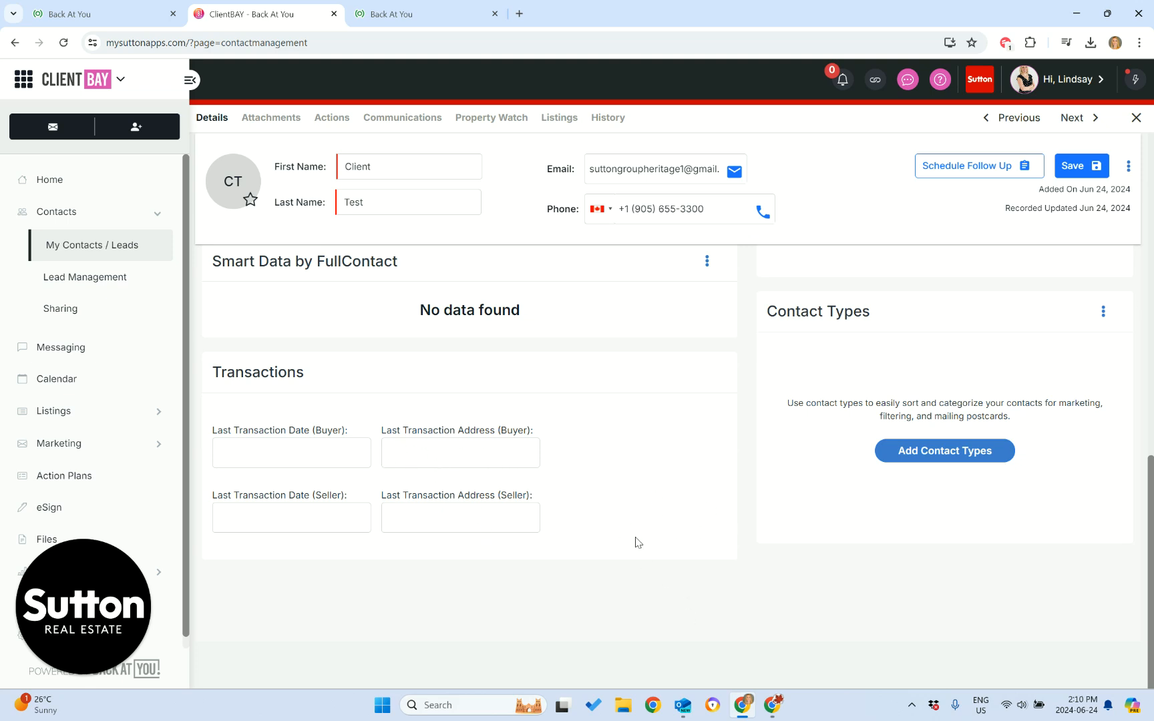
pyautogui.scroll(1, 661, 518)
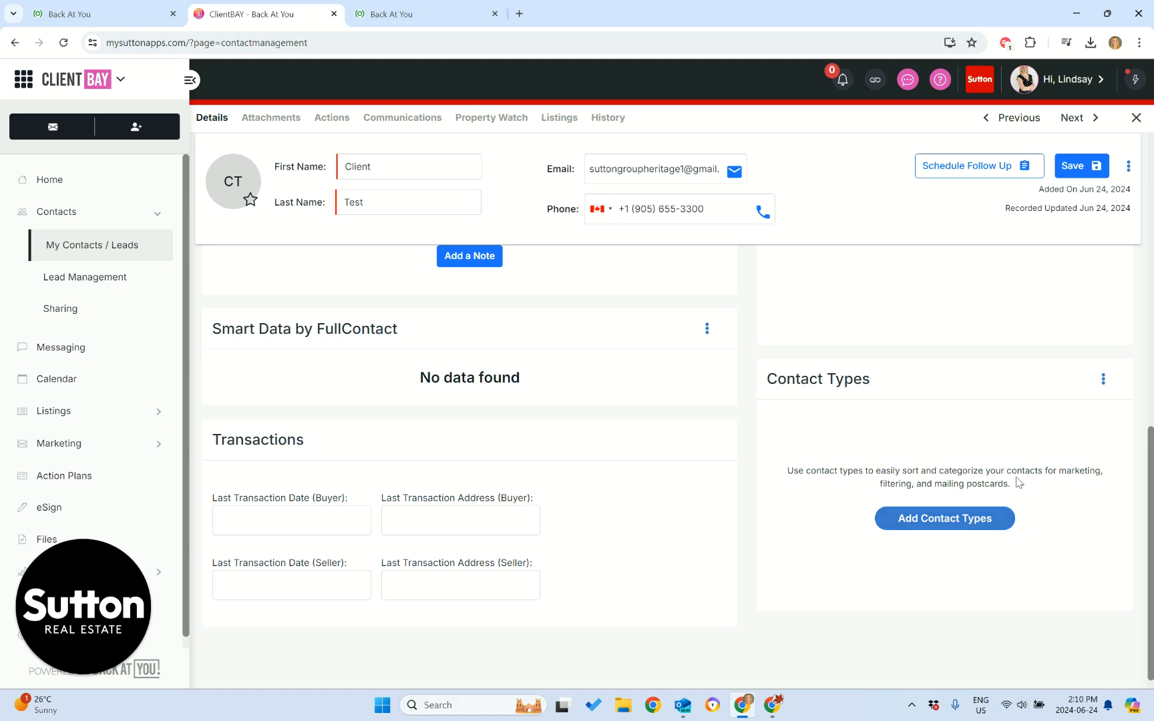
# Create the contact types "Referral" and "Buyer Lead" from the client's record.
pyautogui.click(958, 528)
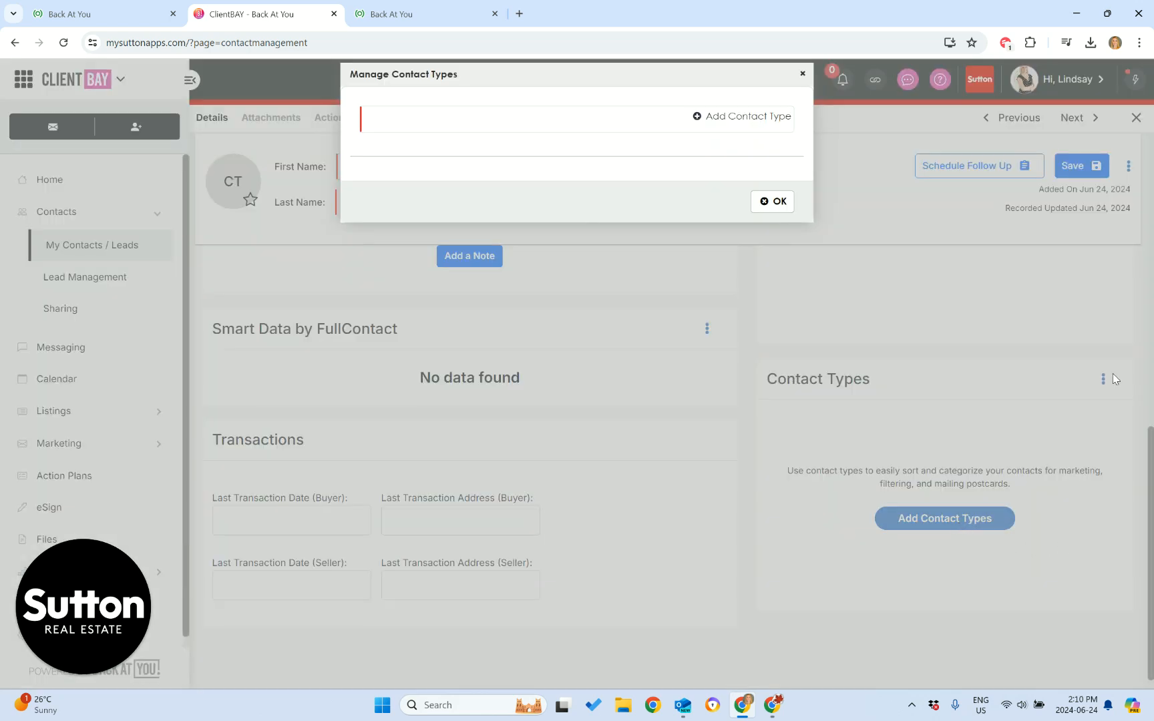
pyautogui.click(410, 122)
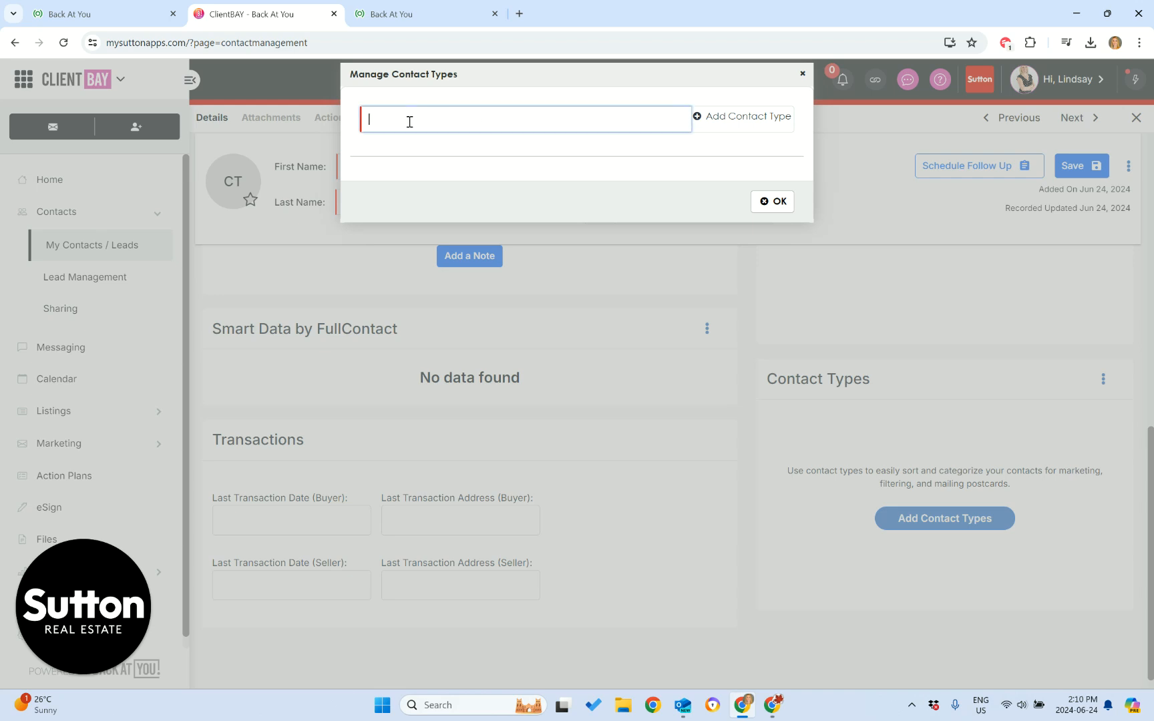
pyautogui.write('Referral')
pyautogui.click(738, 121)
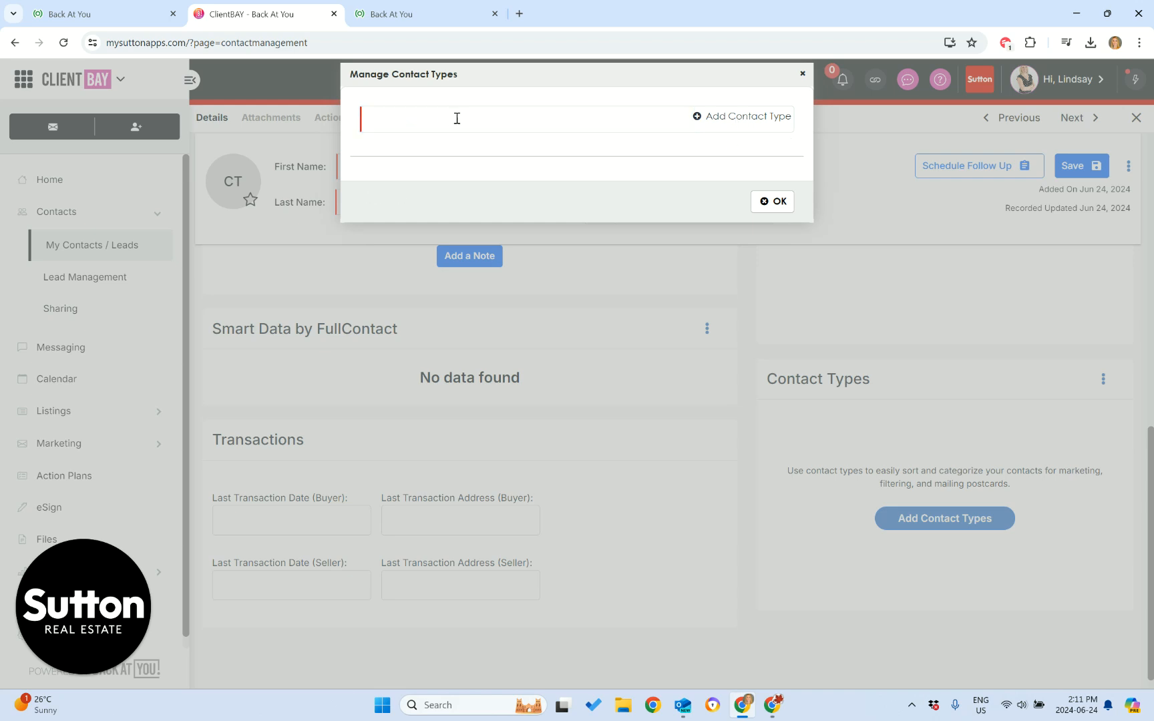
pyautogui.click(380, 120)
pyautogui.write('Buyer Lead')
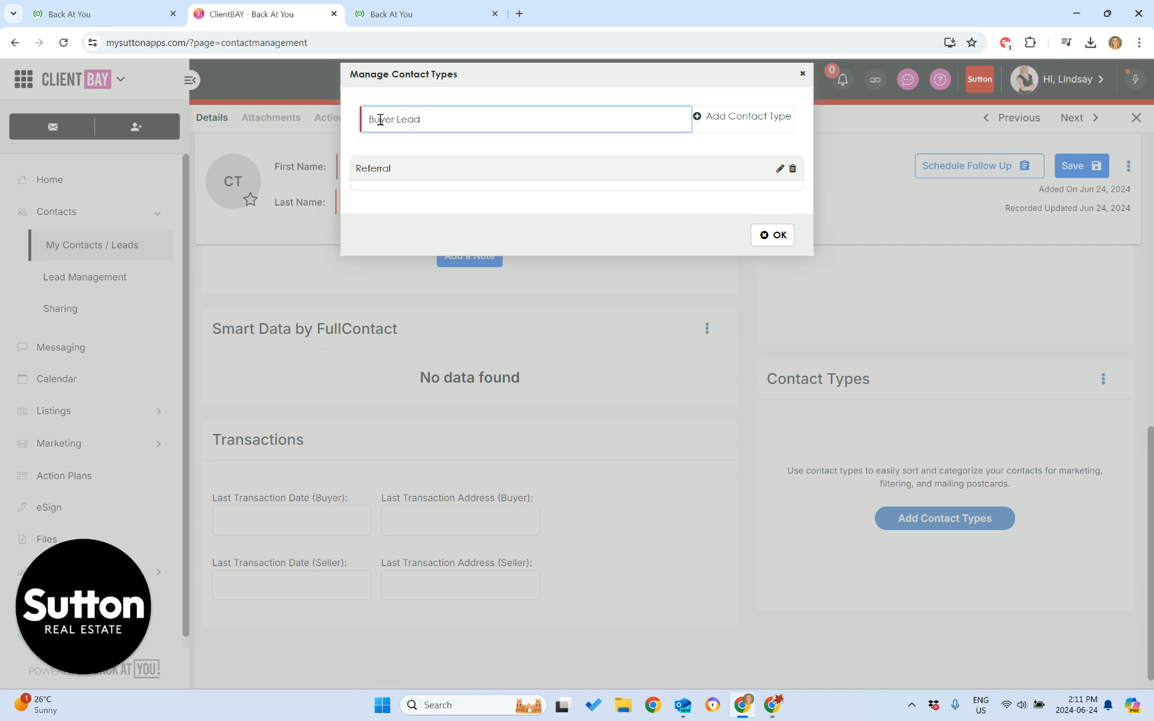
pyautogui.click(731, 118)
# Create the contact types "Seller Leads" and "Sports Contacts" and close the contact type manager.
pyautogui.click(413, 118)
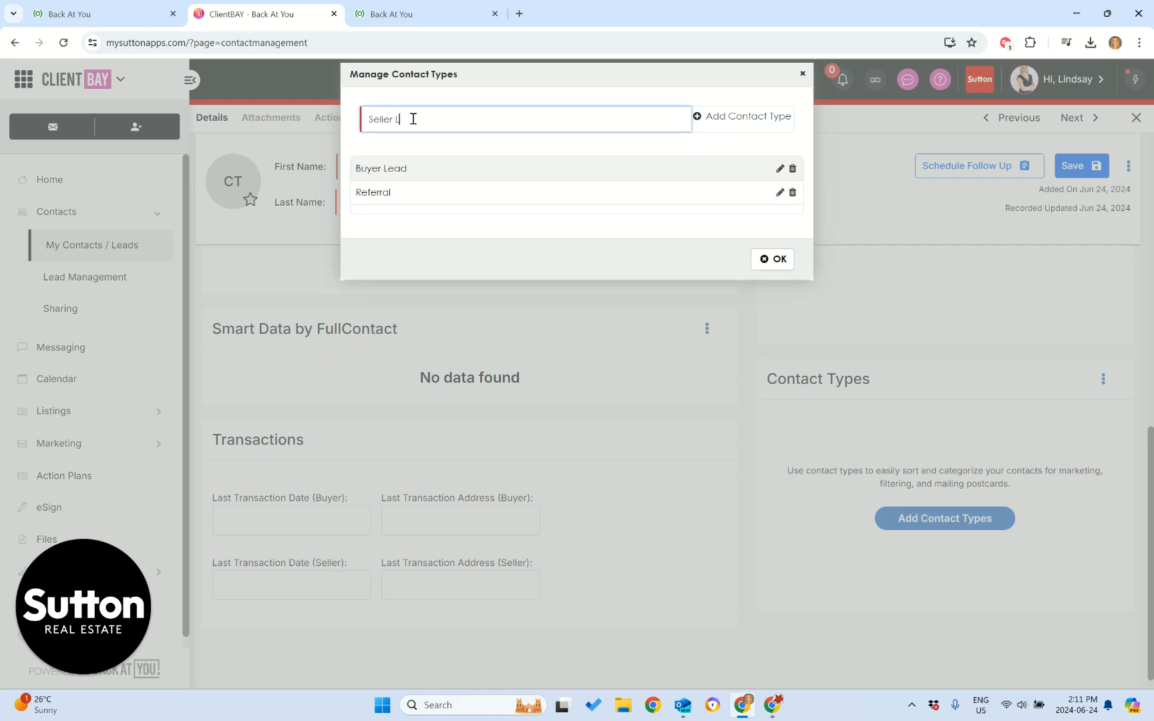
pyautogui.write('Seller Leads')
pyautogui.click(727, 117)
pyautogui.click(377, 119)
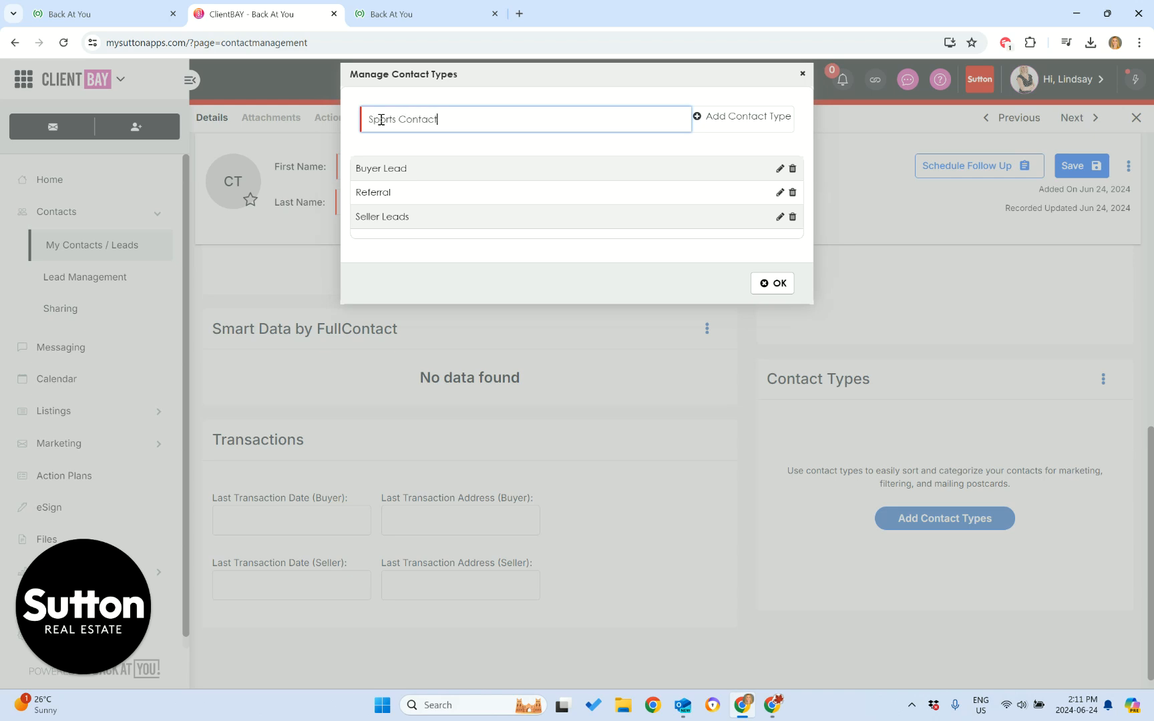
pyautogui.write('Sports Contacts')
pyautogui.click(741, 119)
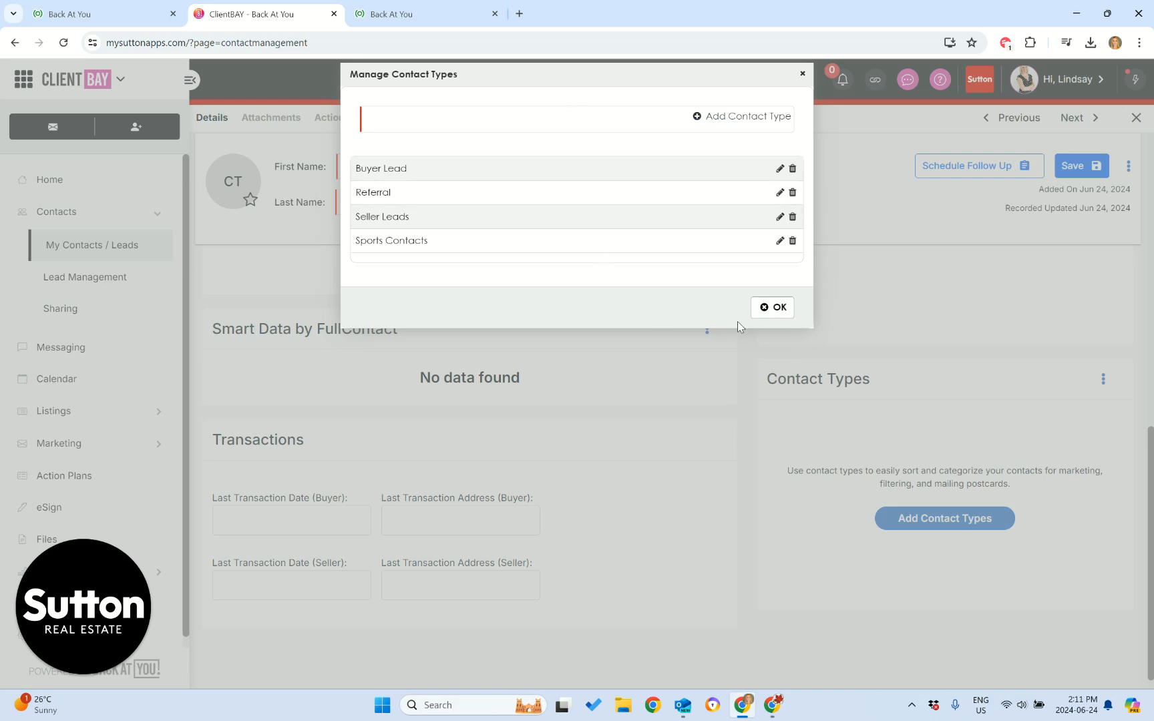
pyautogui.click(777, 309)
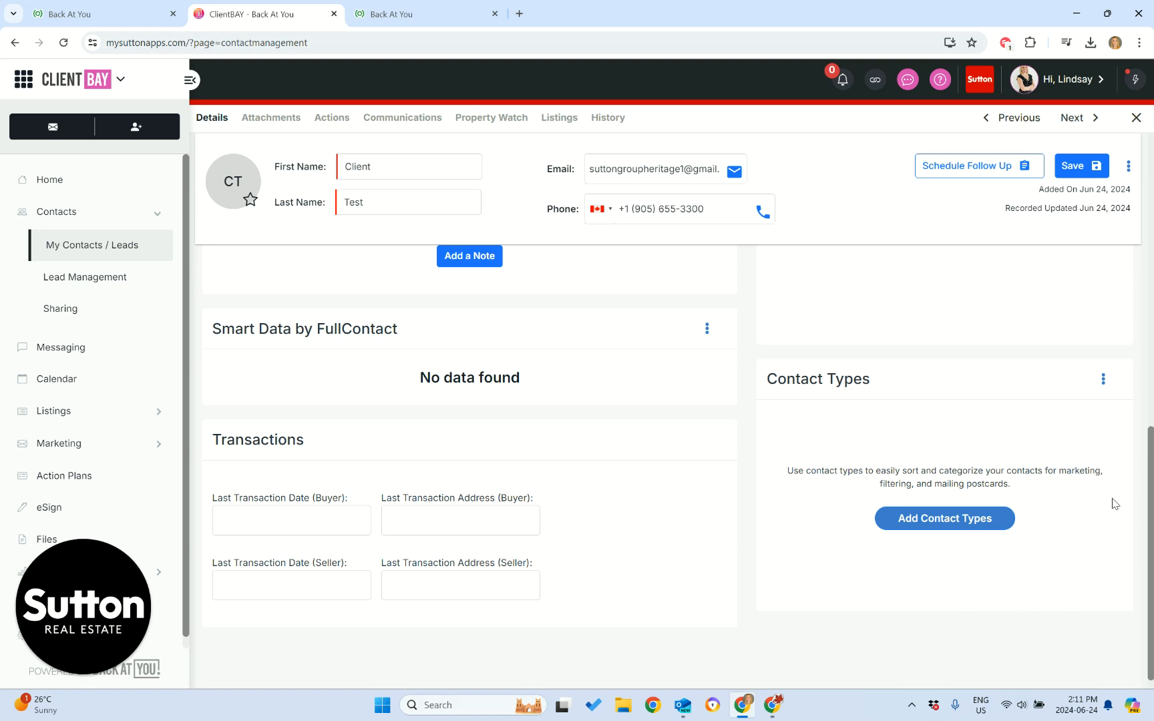
# Assign the Buyer Lead contact type to the client.
pyautogui.click(1103, 382)
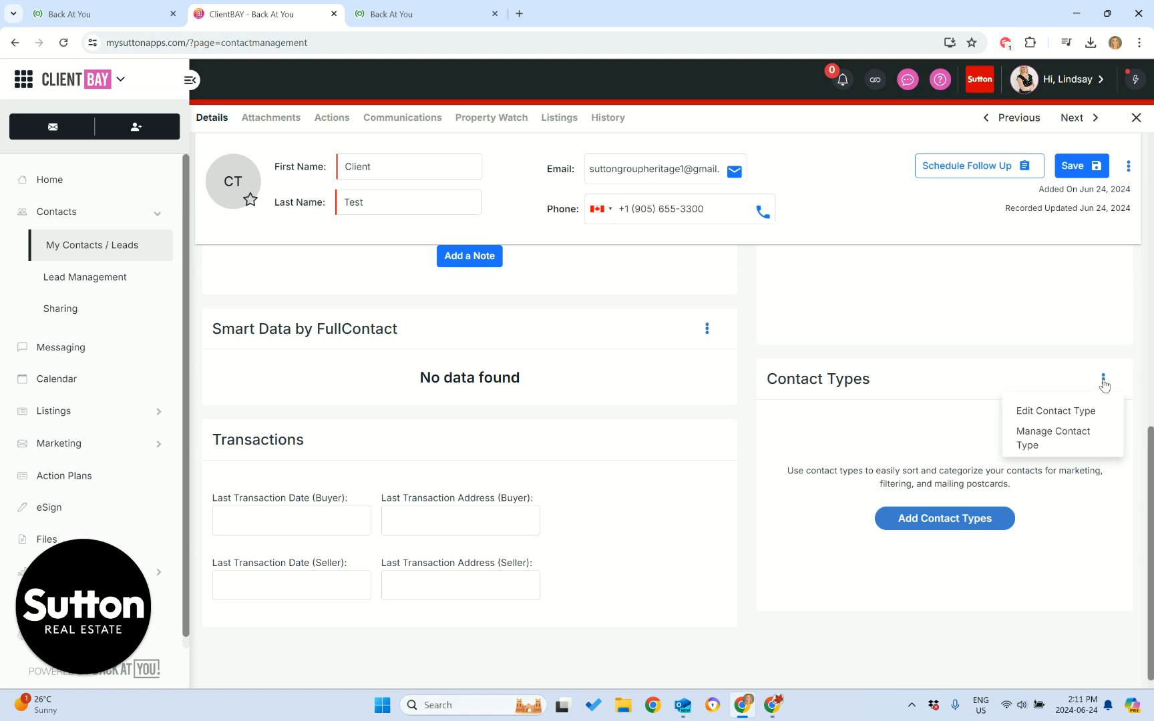
pyautogui.click(1045, 416)
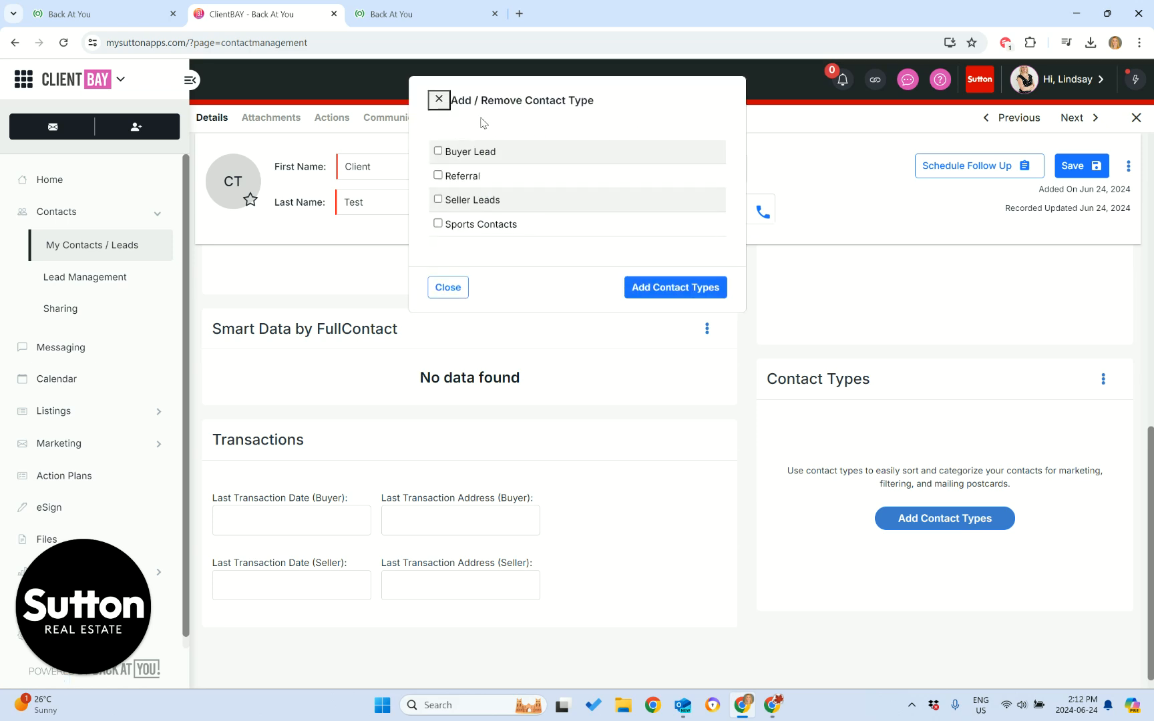
pyautogui.click(438, 151)
pyautogui.click(685, 296)
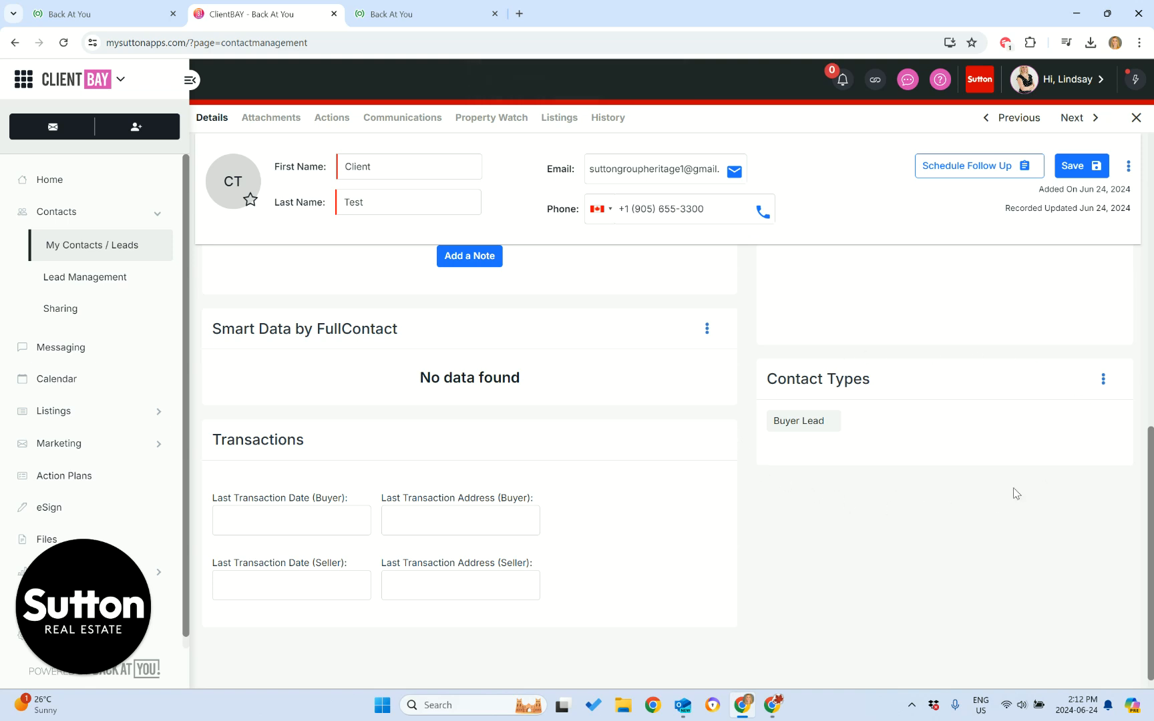
# Assign the 5 Year Sphere Of Influence Nurturing Plan to the client as an action plan and save it.
pyautogui.moveTo(1151, 580); pyautogui.dragTo(1152, 256)
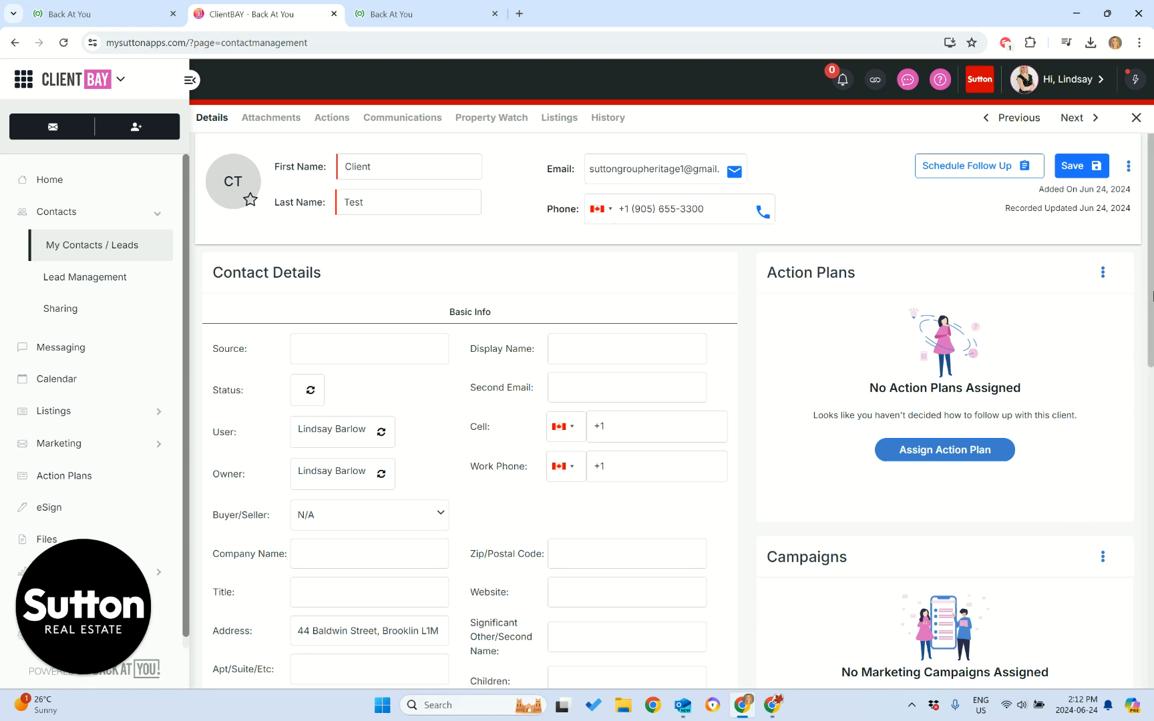
pyautogui.moveTo(1151, 300); pyautogui.dragTo(1151, 254)
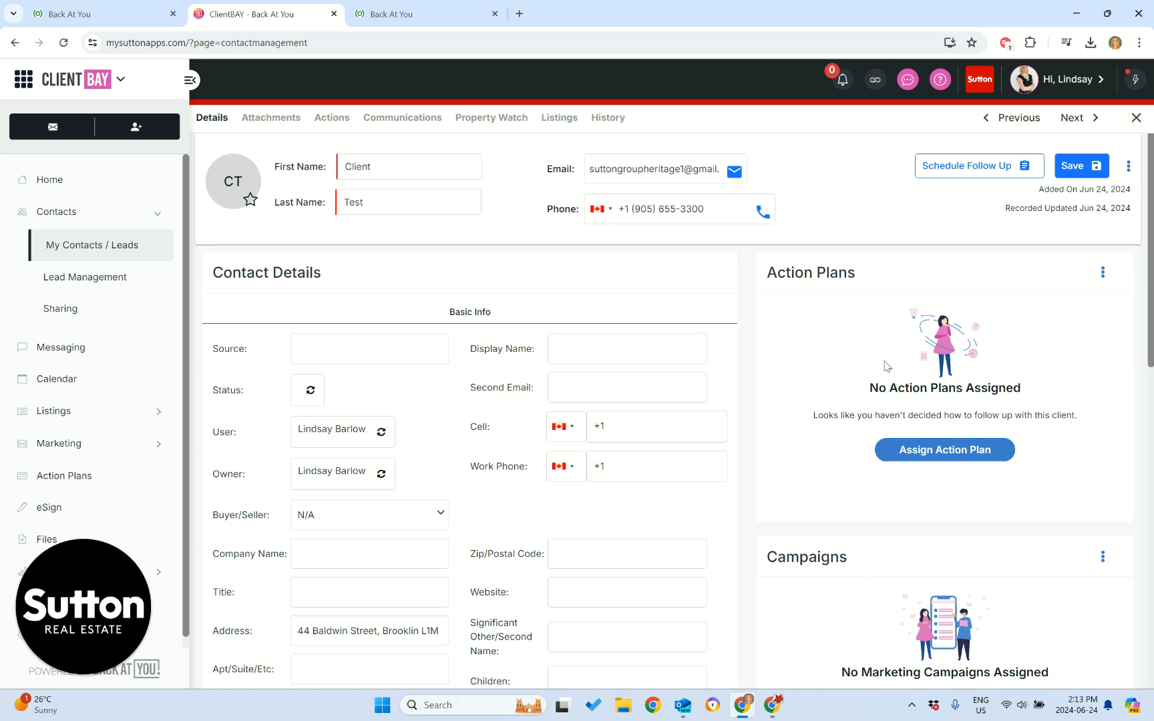
pyautogui.click(952, 457)
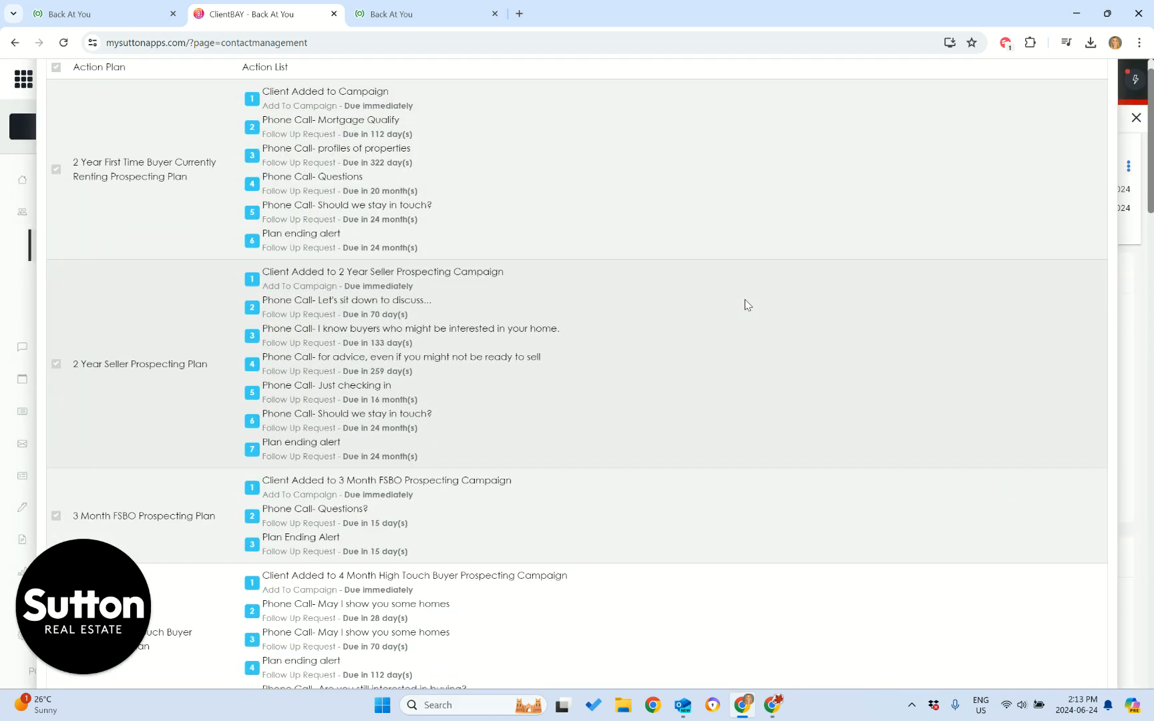
pyautogui.scroll(-8, 744, 299)
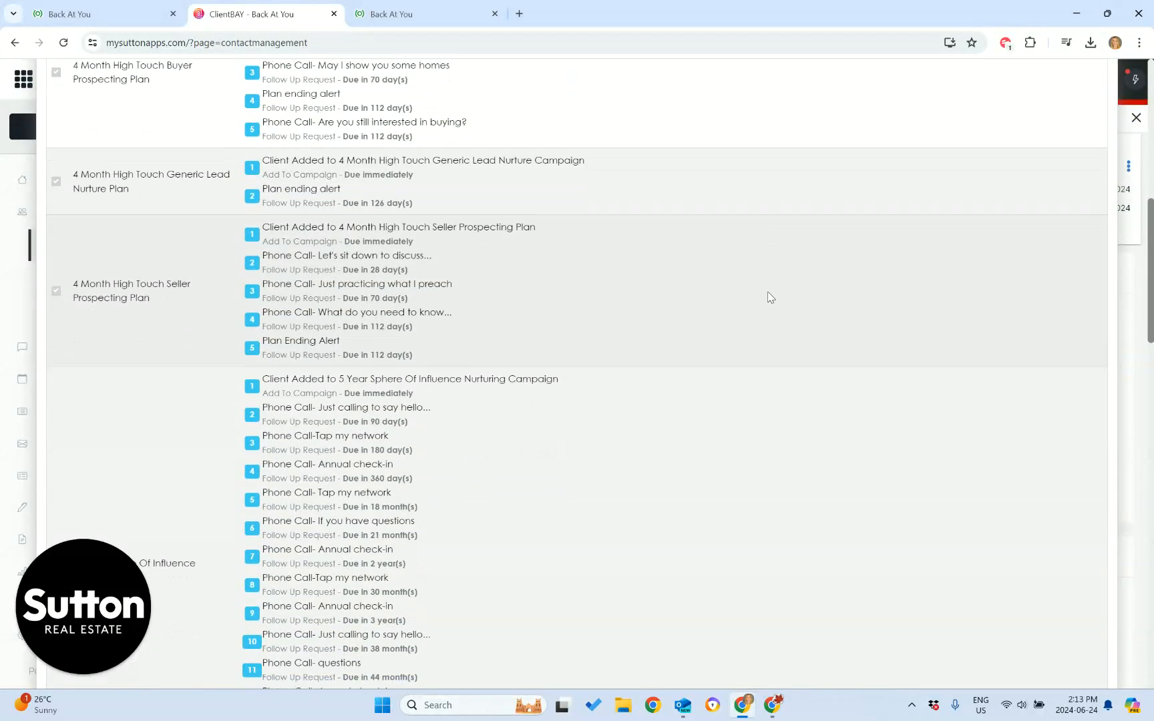
pyautogui.scroll(-3, 770, 297)
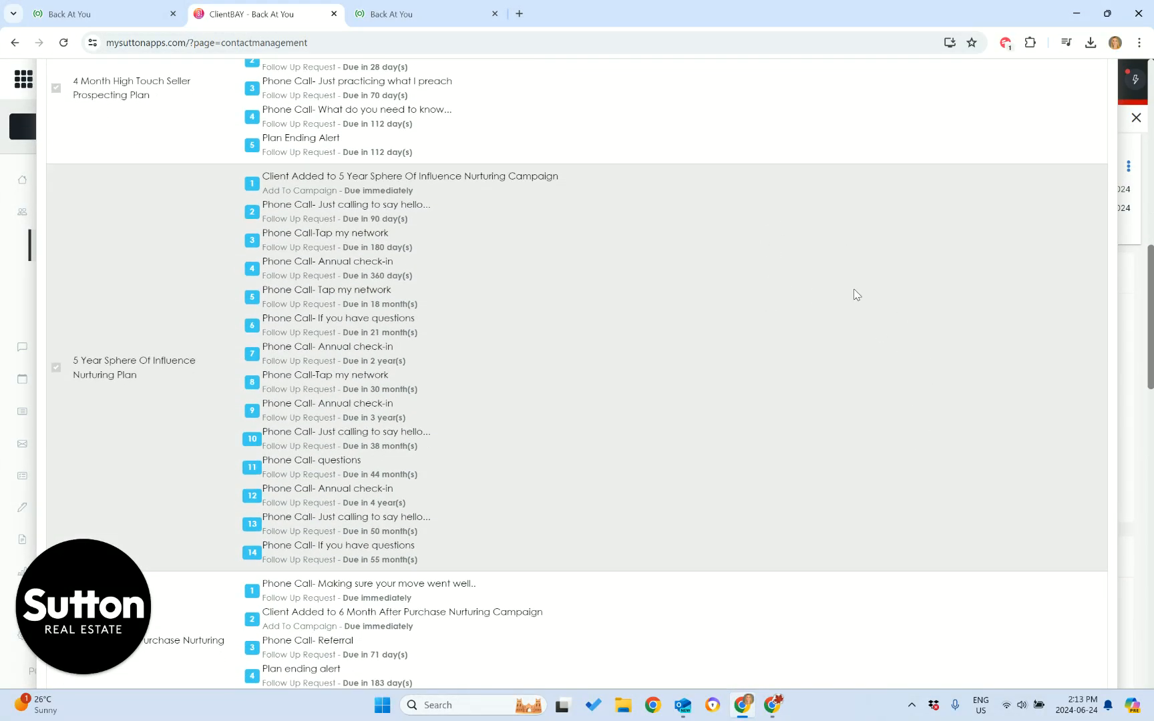
pyautogui.scroll(-2, 868, 234)
pyautogui.scroll(-1, 871, 244)
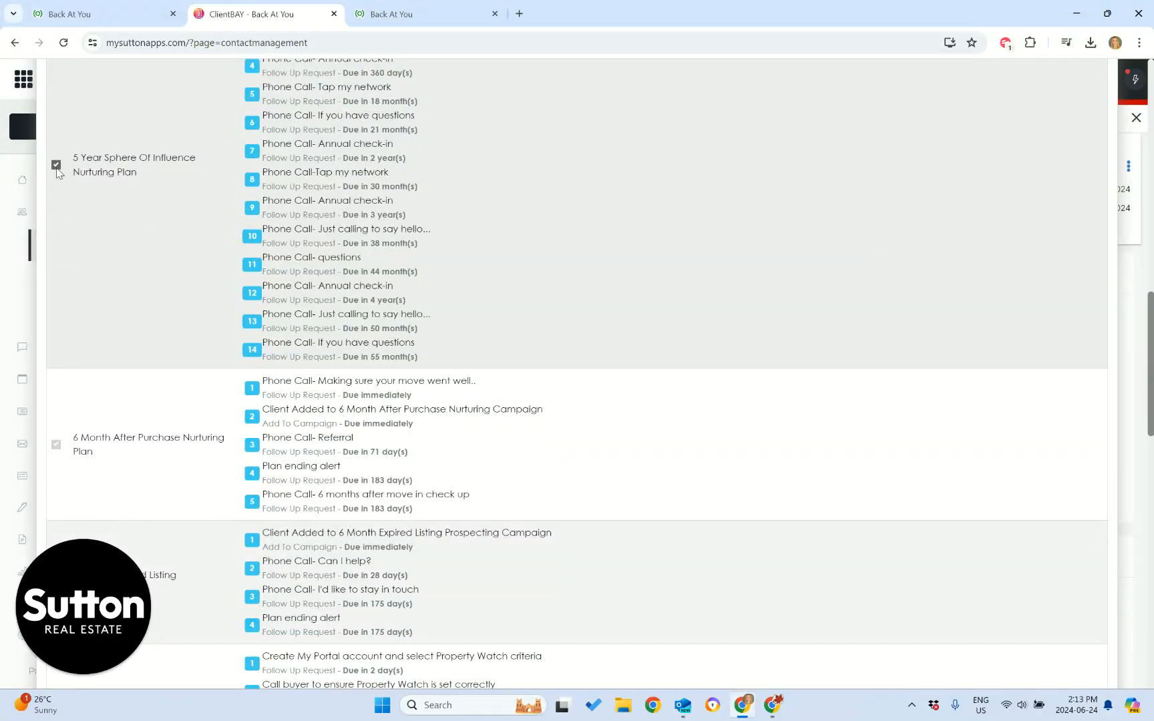
pyautogui.scroll(3, 647, 272)
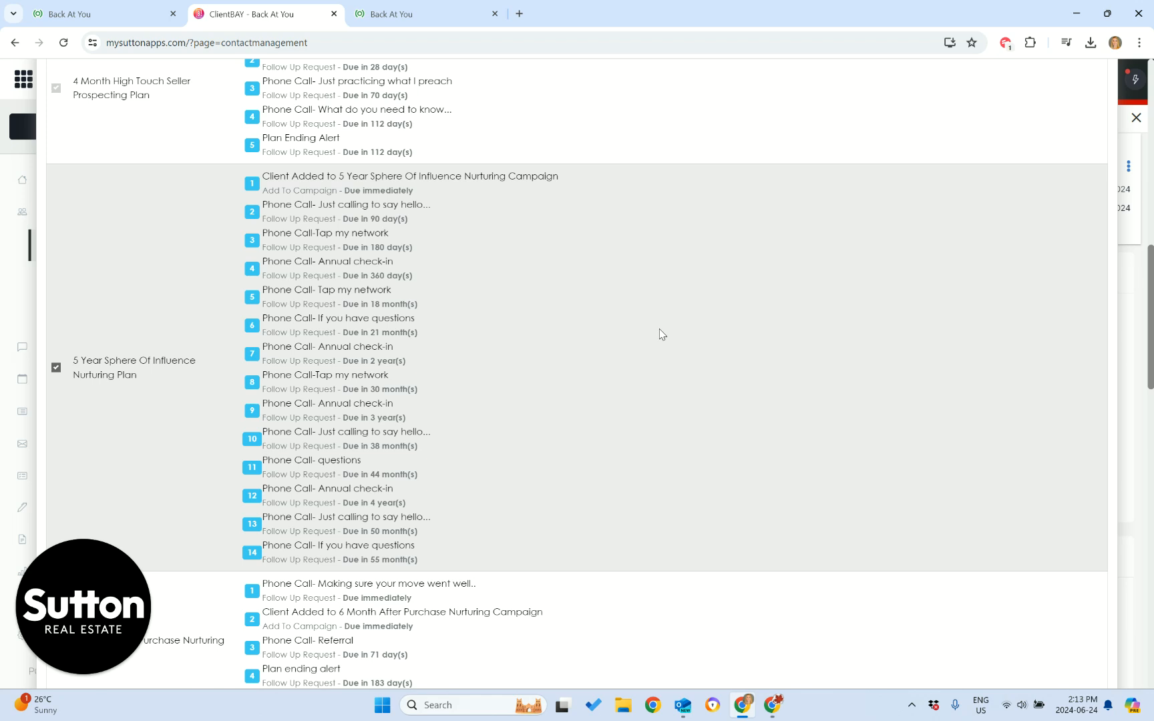
pyautogui.scroll(-1, 827, 344)
pyautogui.scroll(-20, 826, 346)
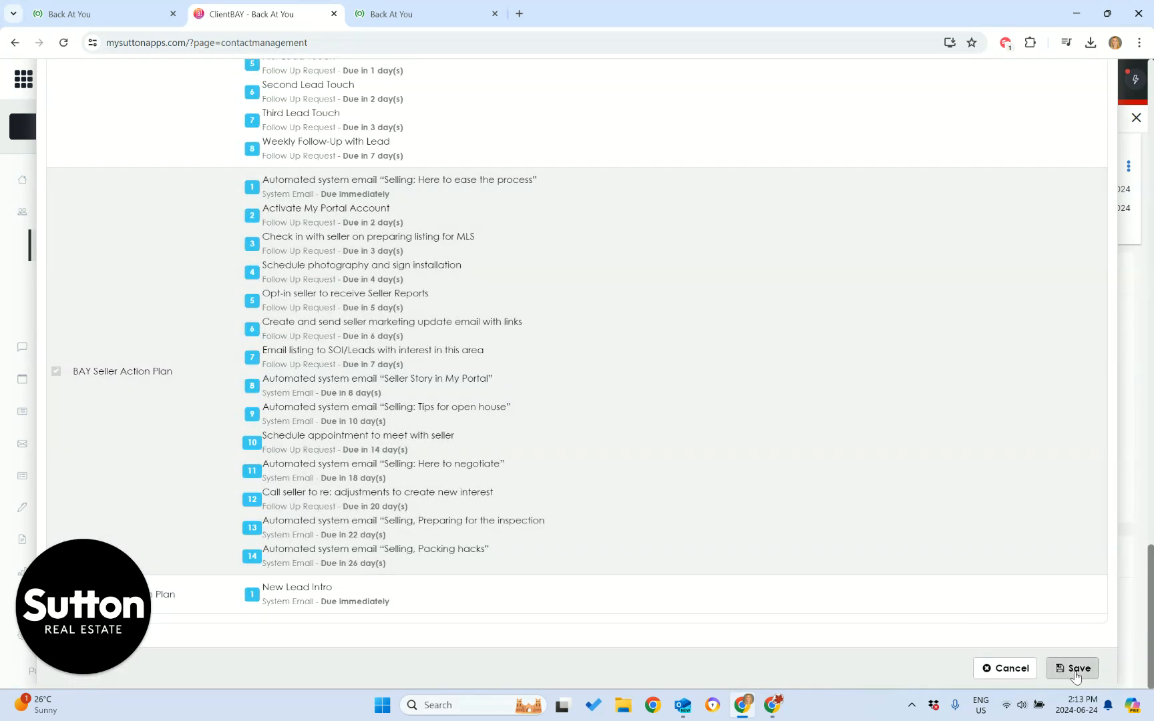
pyautogui.click(1075, 669)
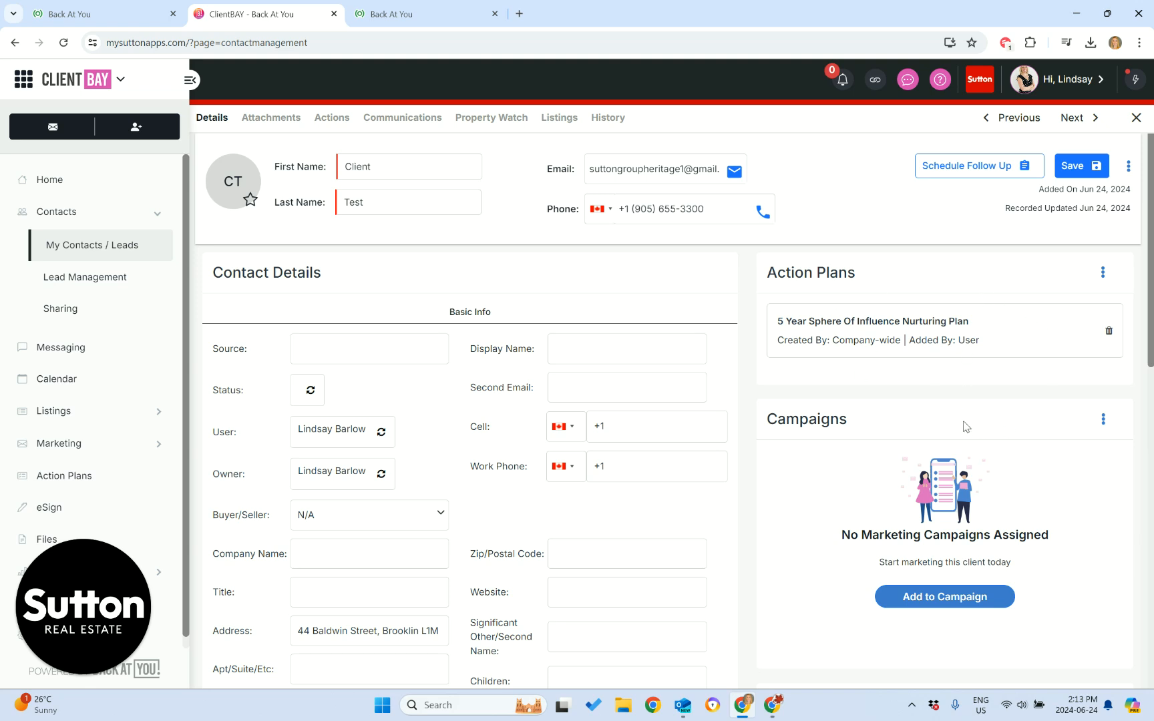
# Add the client to the 5 Year Sphere Of Influence Nurturing Campaign and save it.
pyautogui.click(952, 604)
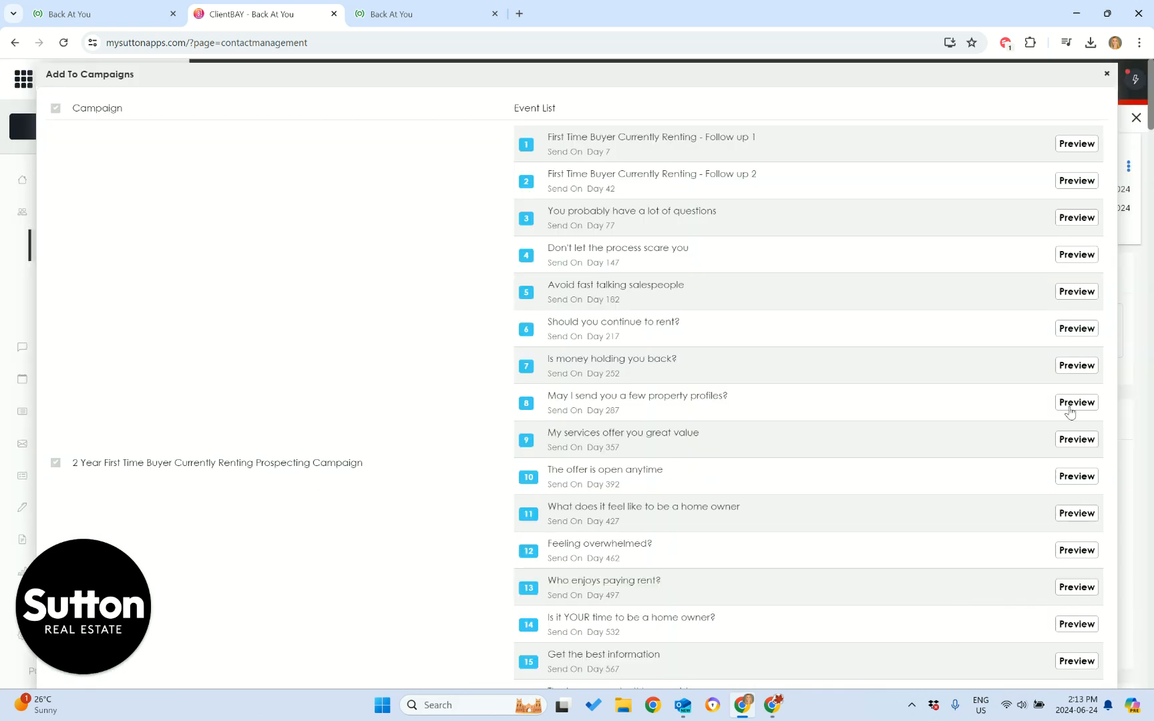
pyautogui.scroll(-10, 274, 317)
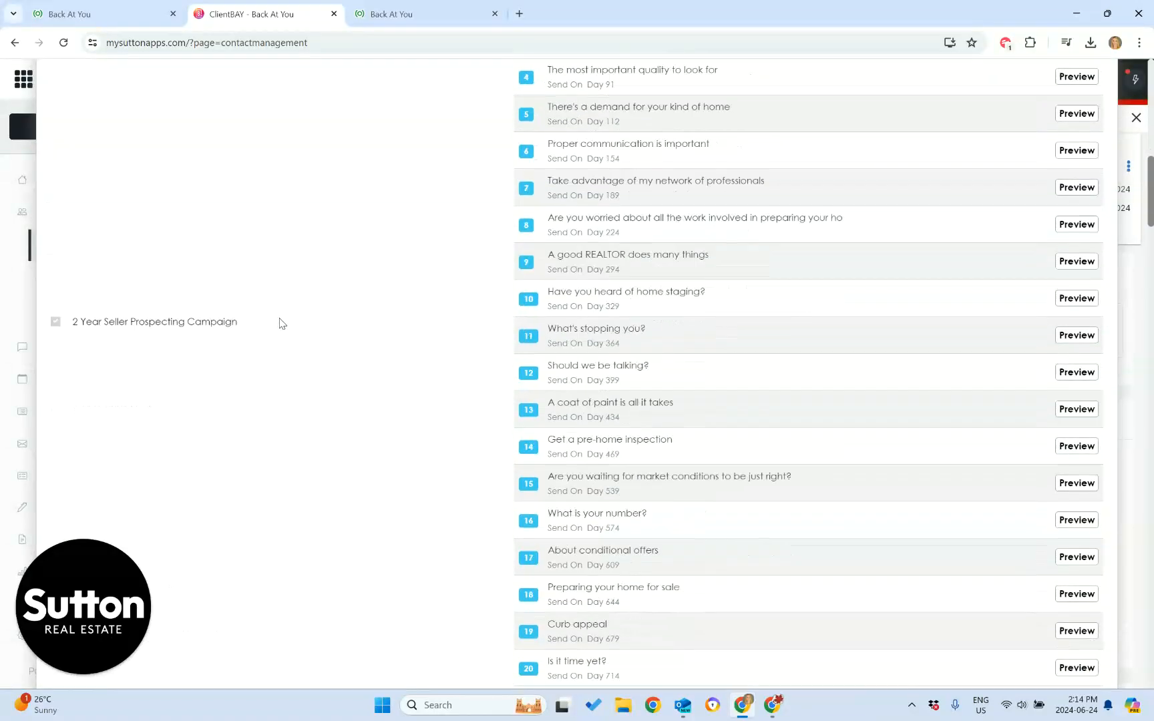
pyautogui.scroll(-15, 281, 325)
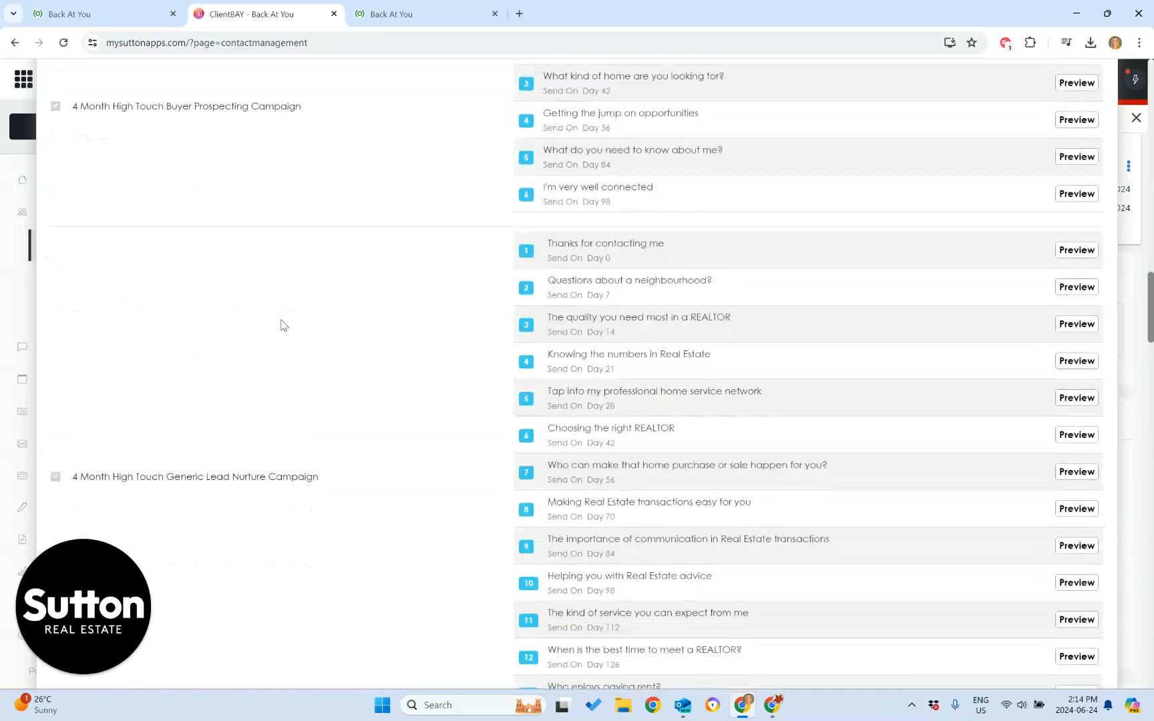
pyautogui.scroll(-14, 283, 329)
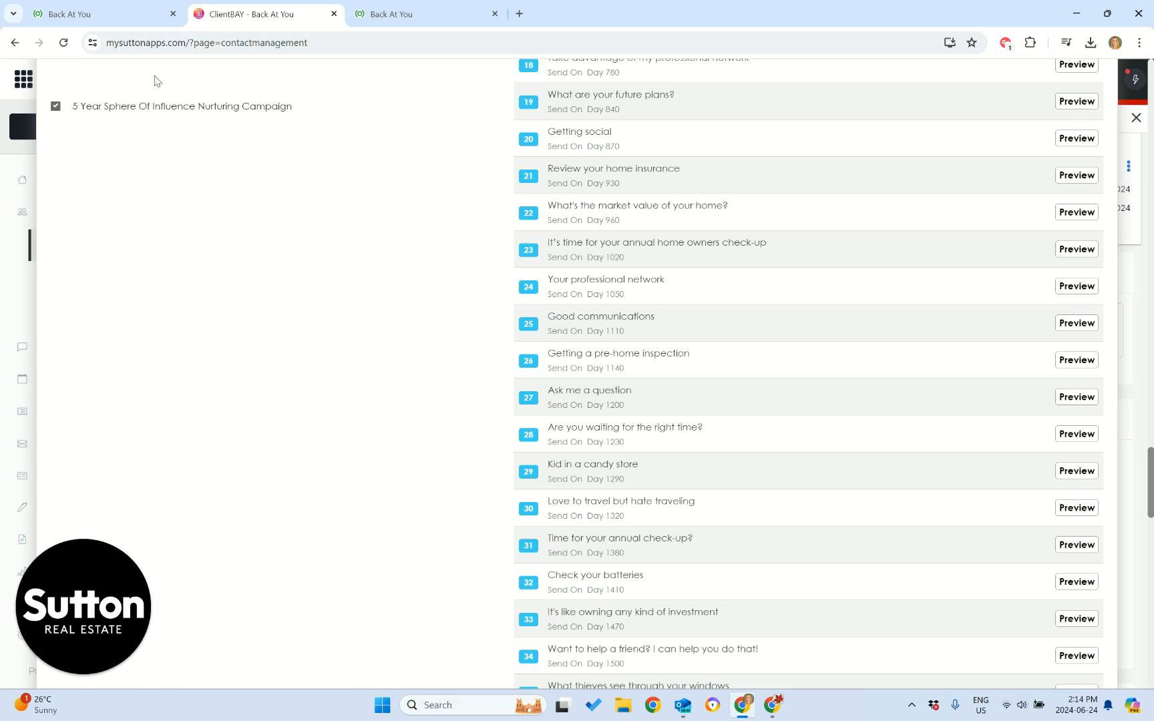
pyautogui.scroll(-20, 848, 528)
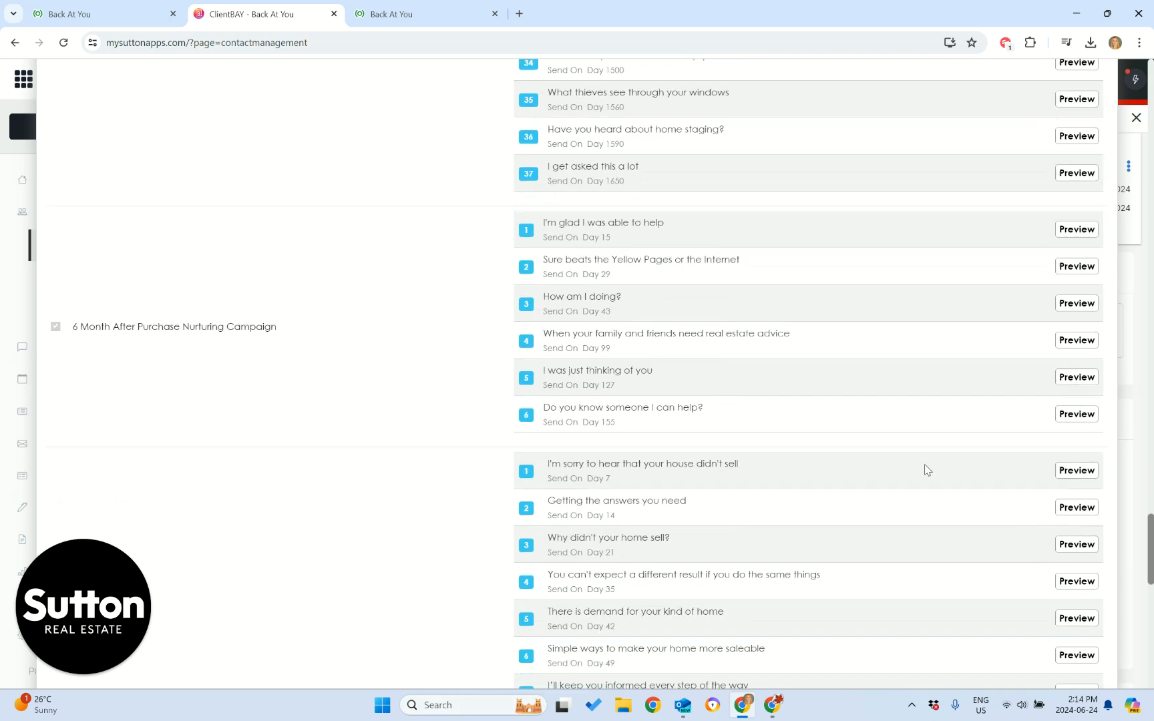
pyautogui.click(1078, 654)
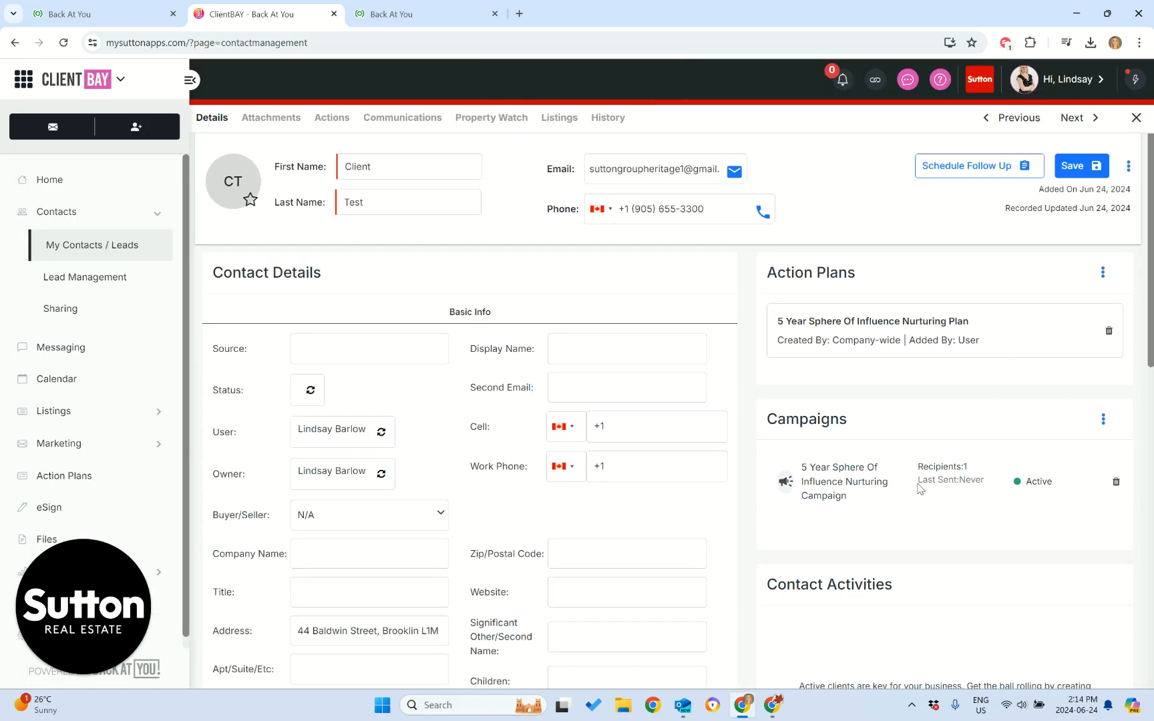
# Review the scheduled actions of the 5 Year Sphere Of Influence Nurturing Plan in the client's record.
pyautogui.click(334, 124)
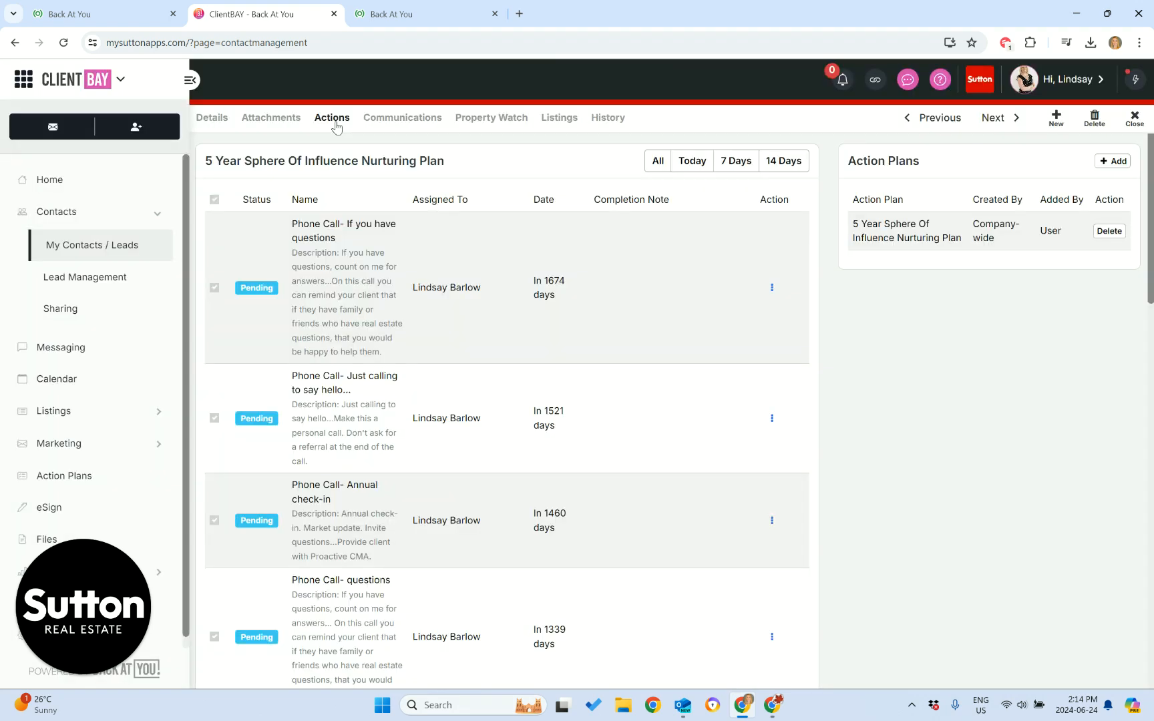
pyautogui.scroll(-20, 790, 324)
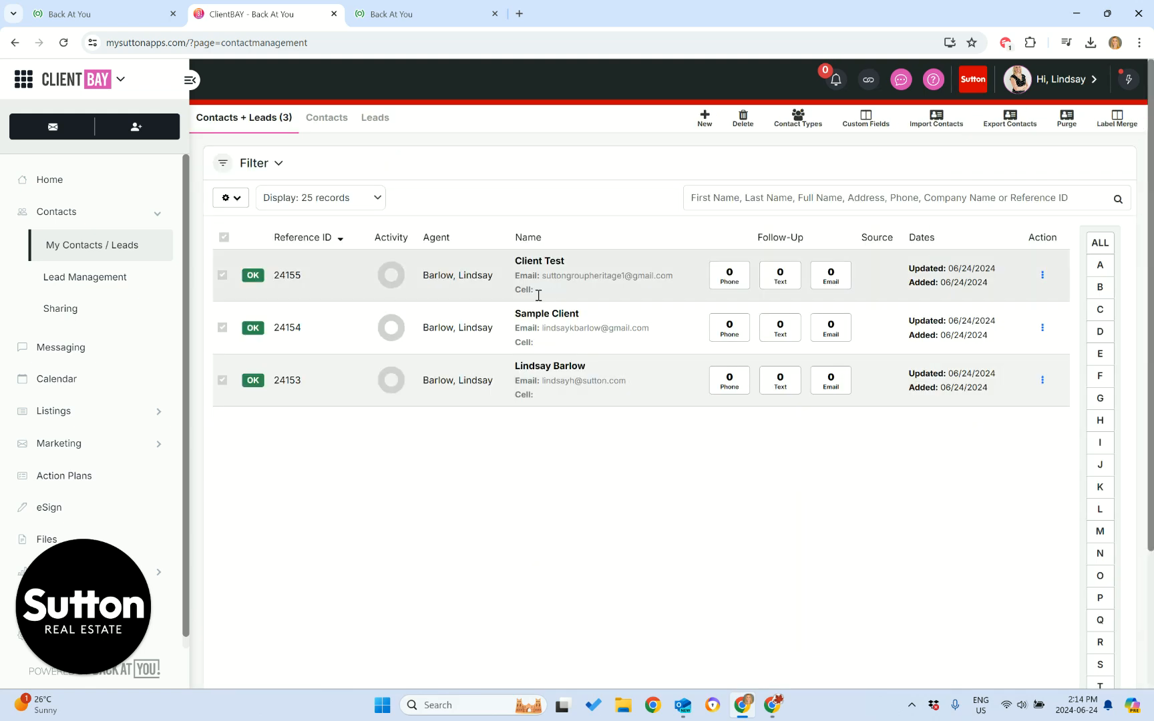
# Reopen the test client's record from the contact list and remove its 5 Year Sphere Of Influence Nurturing Campaign, confirming the removal.
pyautogui.click(606, 326)
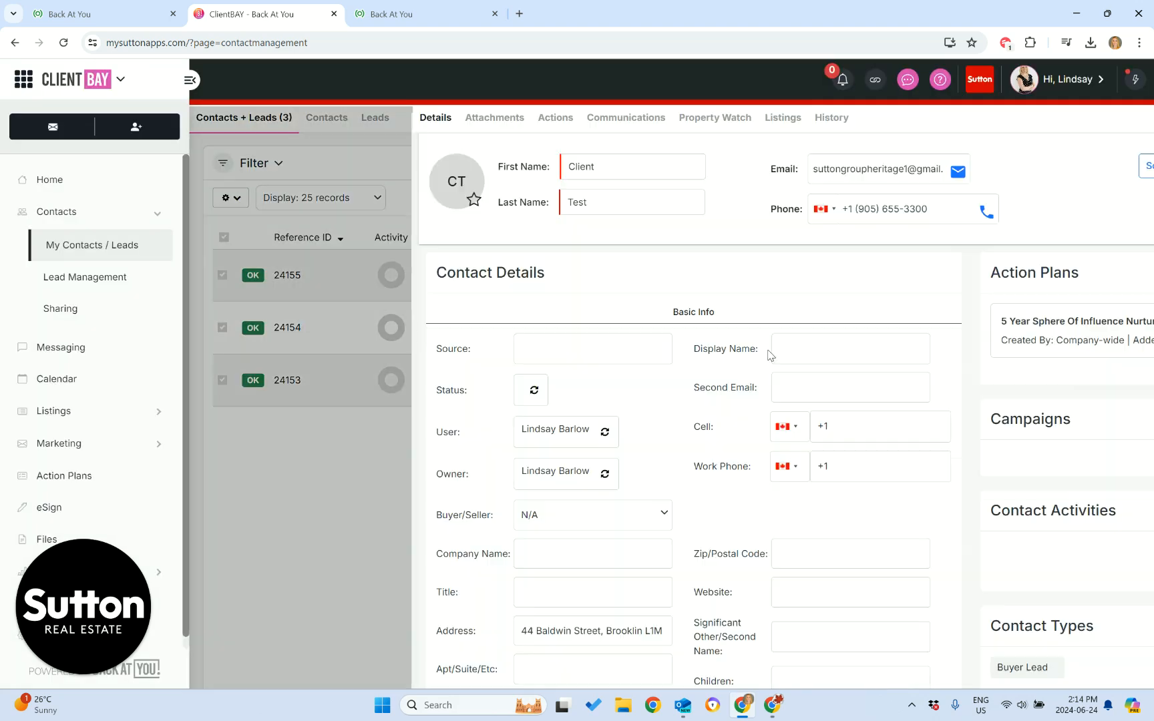
pyautogui.scroll(-1, 1052, 385)
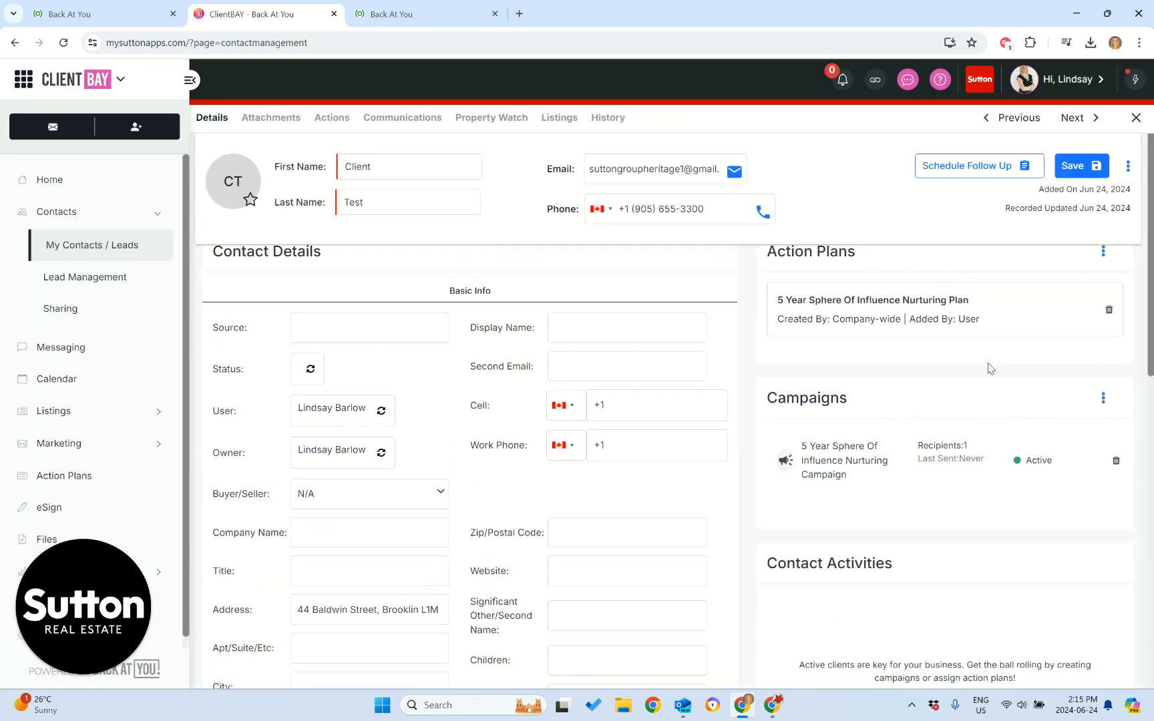
pyautogui.scroll(1, 877, 363)
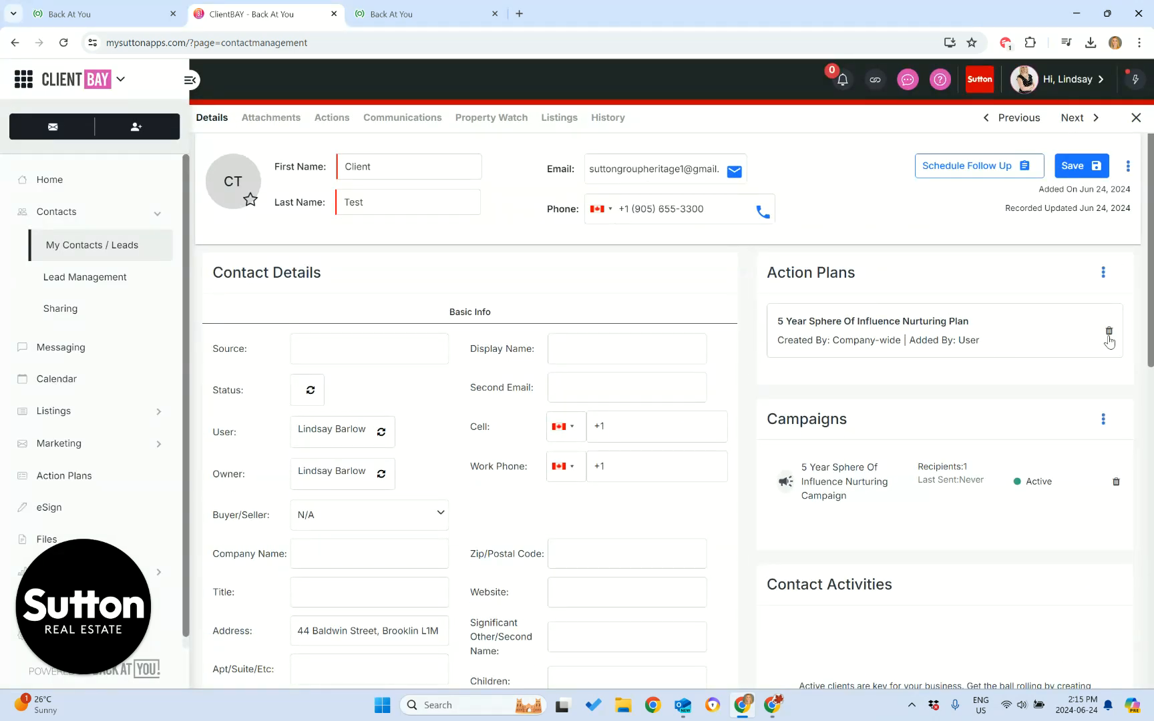
pyautogui.click(1115, 483)
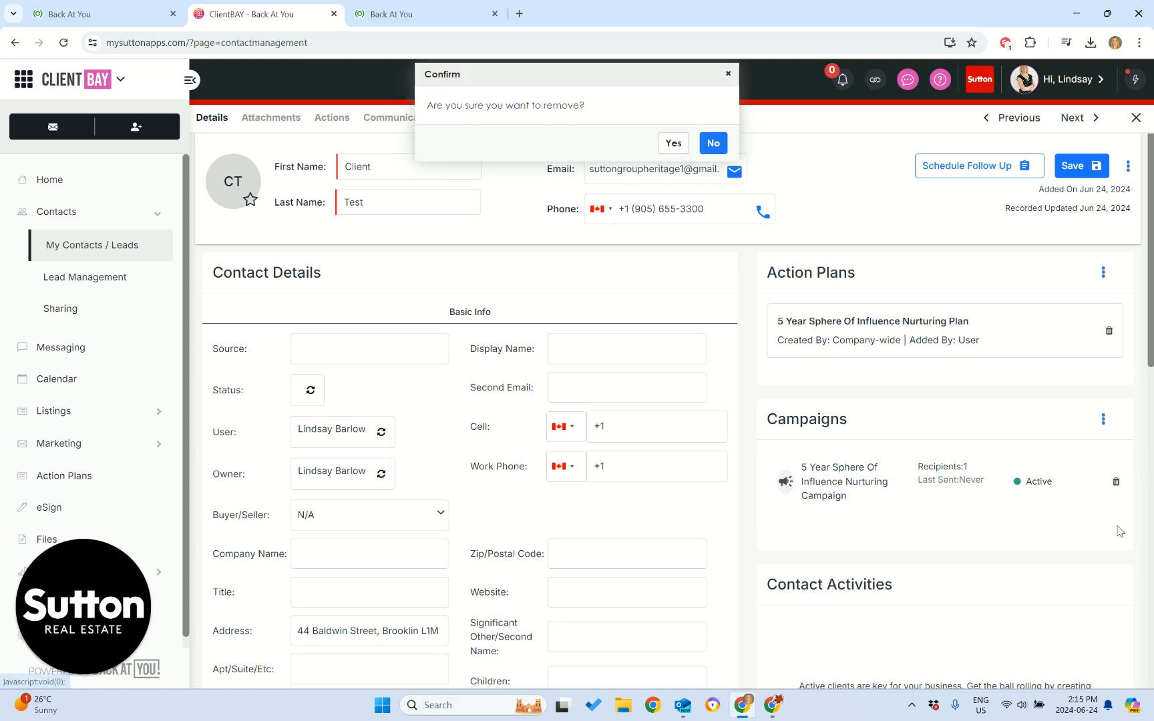
pyautogui.click(673, 142)
# Delete the 5 Year Sphere Of Influence Nurturing Plan from the client's action plans and confirm the deletion.
pyautogui.click(1108, 333)
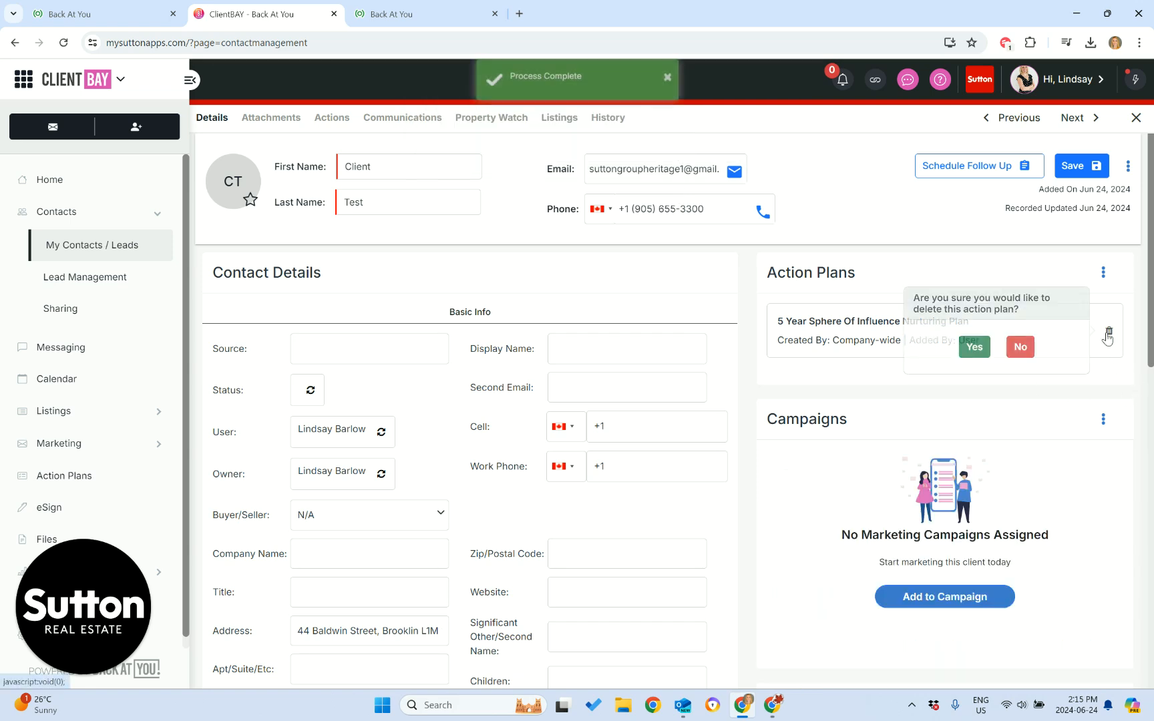
pyautogui.click(973, 348)
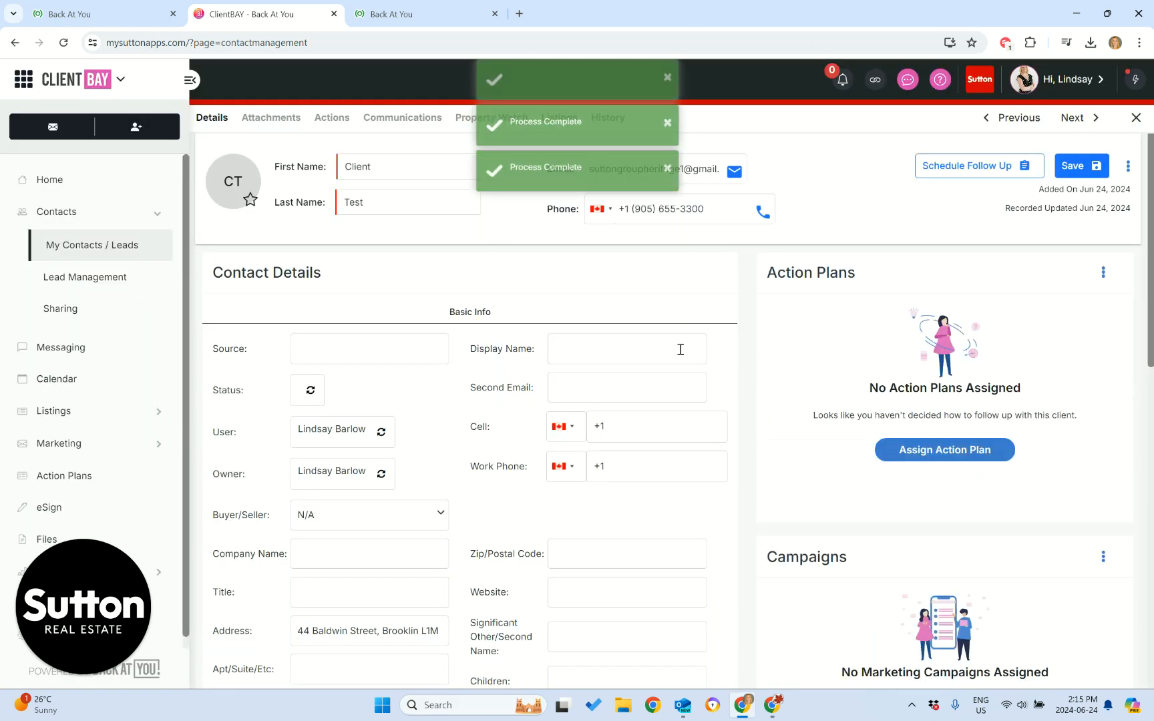
pyautogui.scroll(-1, 1102, 337)
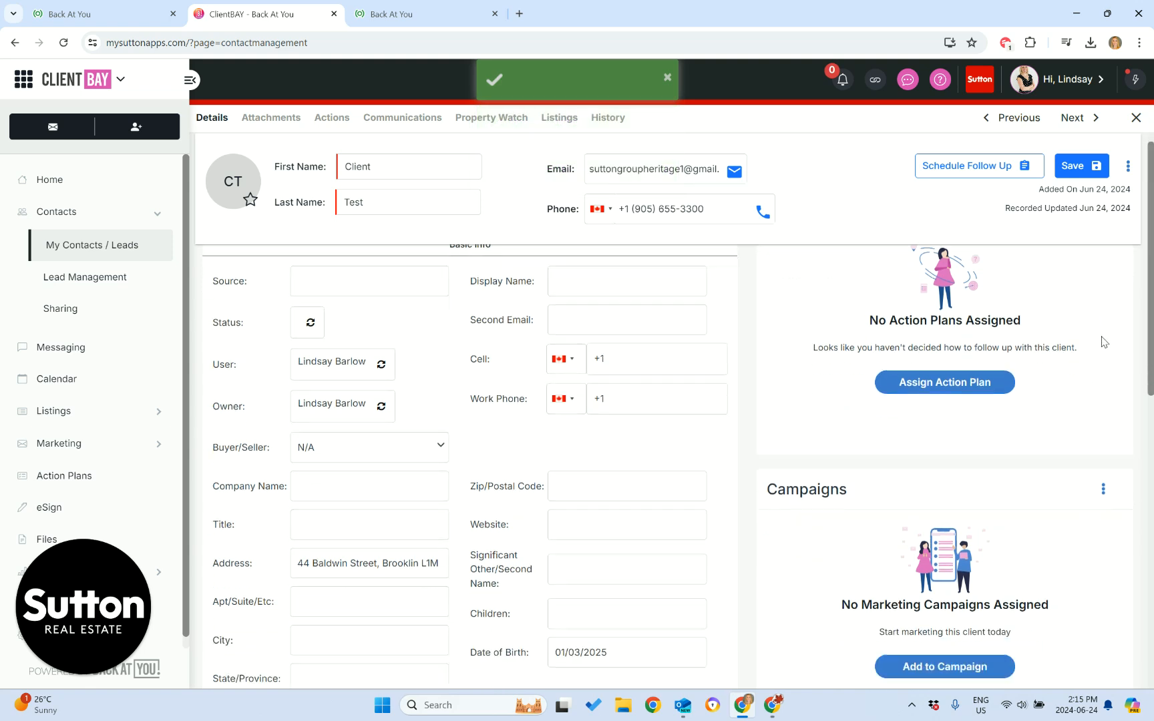
pyautogui.scroll(1, 1108, 361)
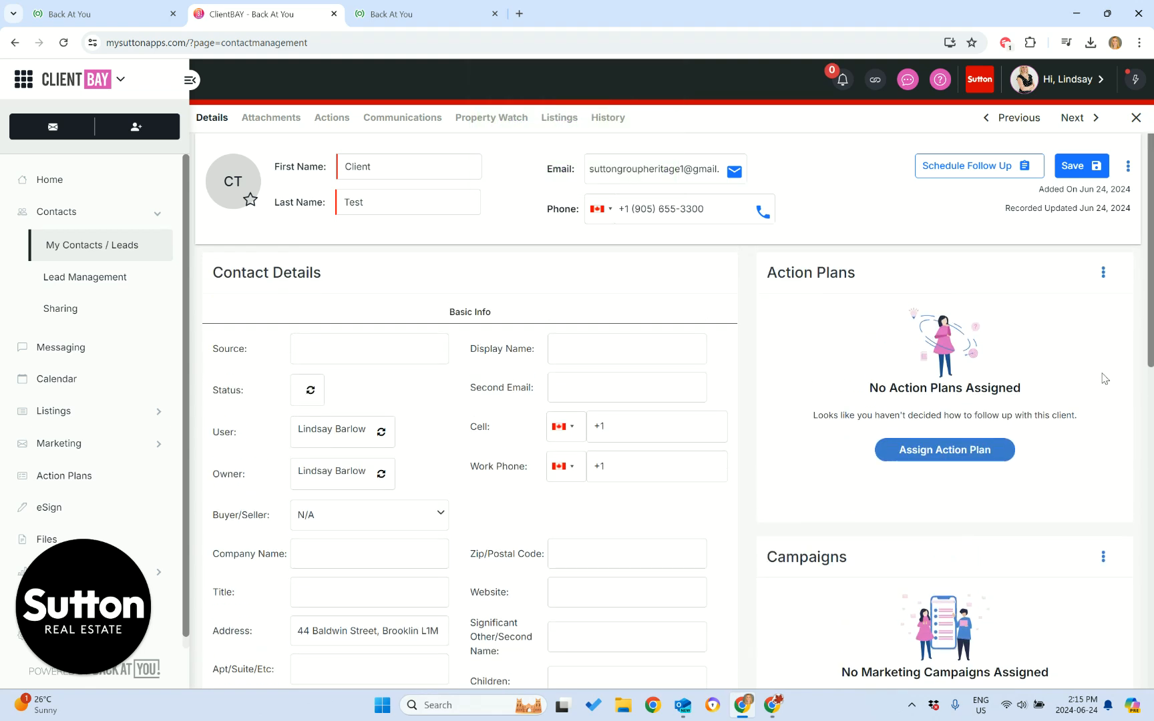